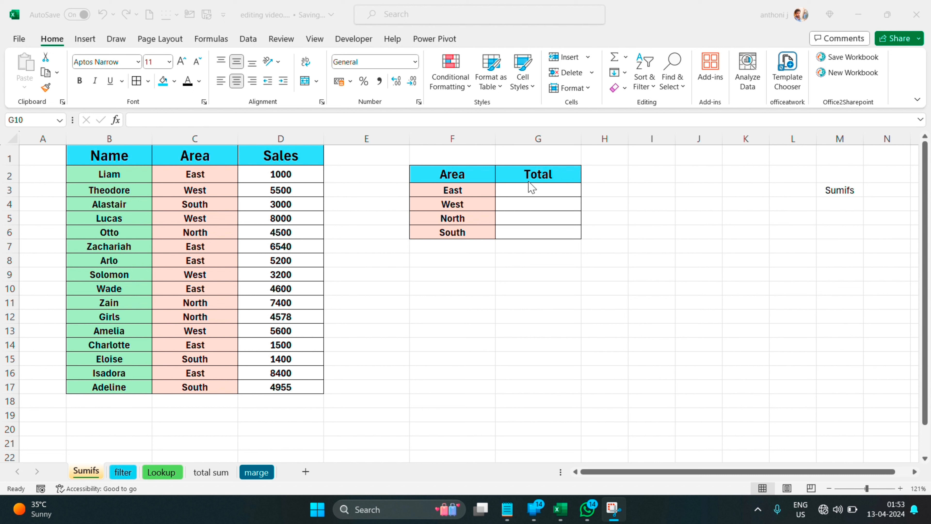
- Start a SUMIFS formula in G3 for the East total, using $D$2:$D$17 as the absolute sum range
click(530, 190)
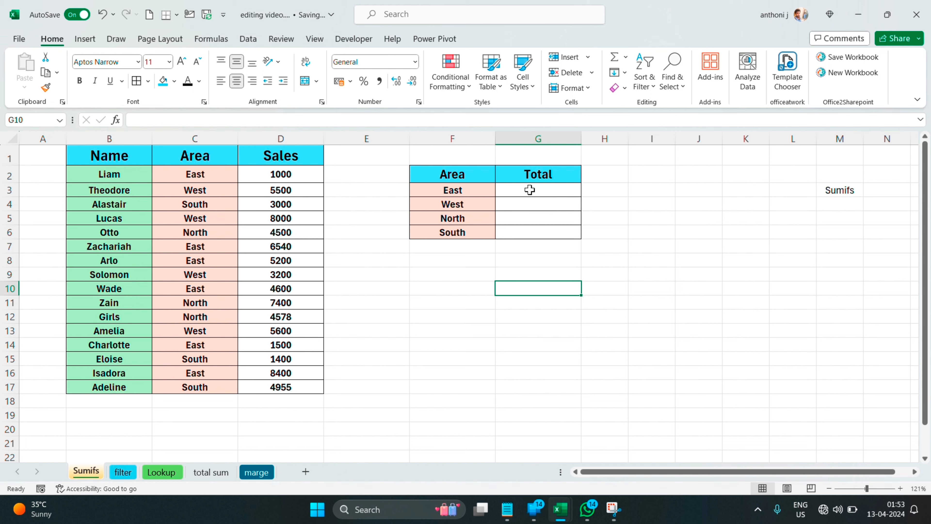
click(530, 190)
text(=)
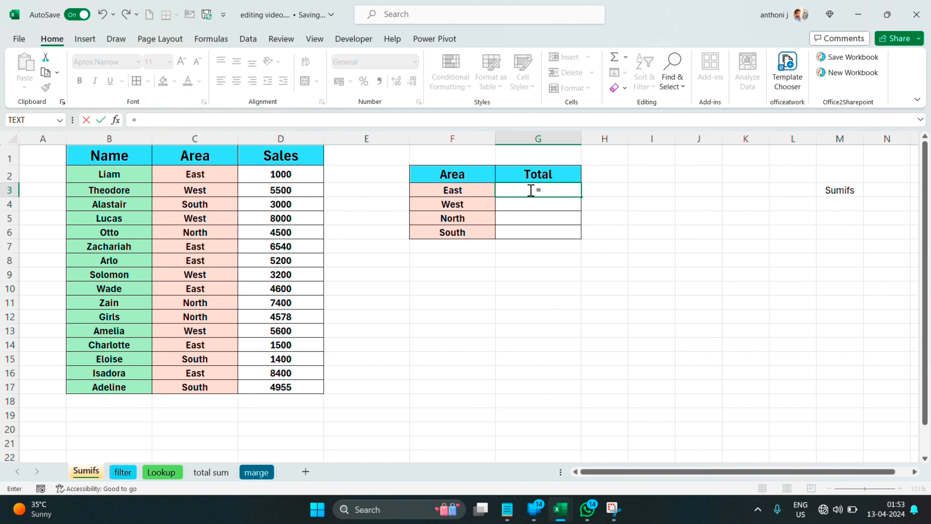
text(sumifs)
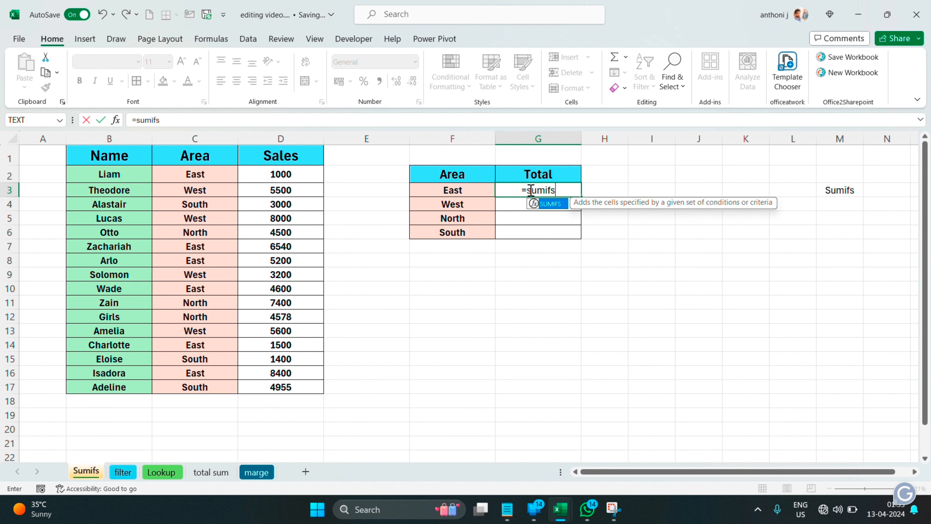
text(()
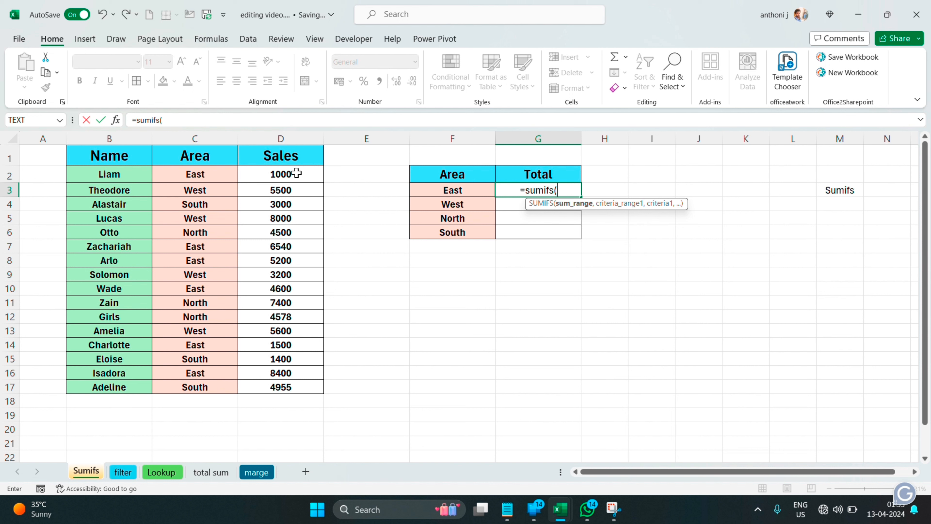
drag(297, 173, 311, 385)
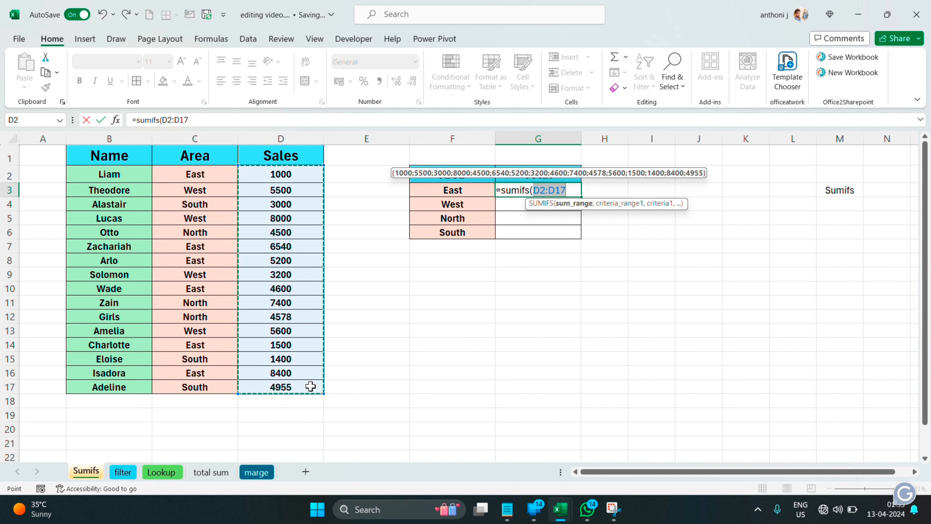
key(F4)
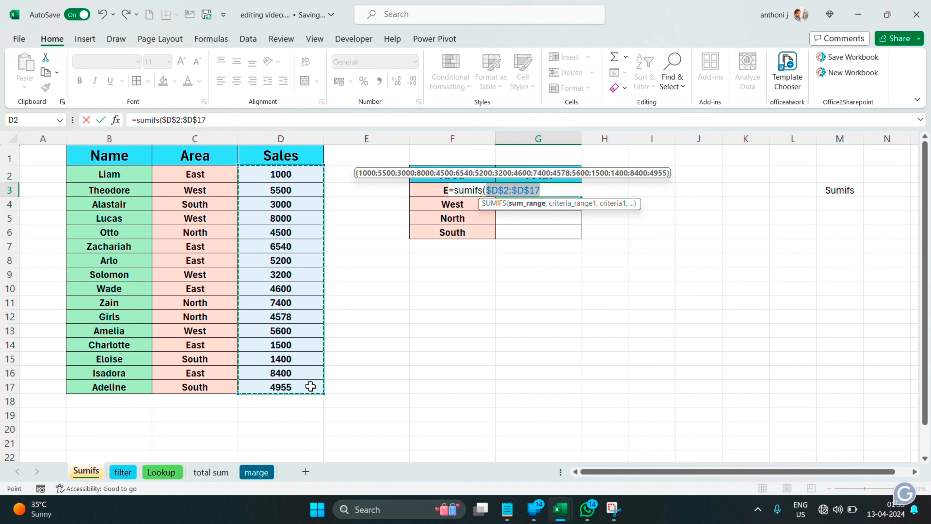
text(,)
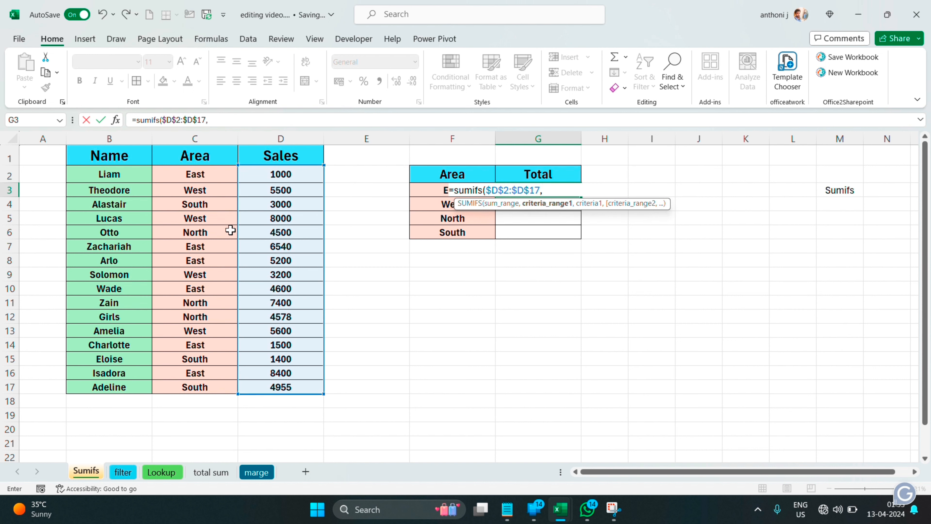
- Complete the G3 SUMIFS formula with absolute criteria range $C$2:$C$17 and criterion F3
drag(193, 174, 199, 384)
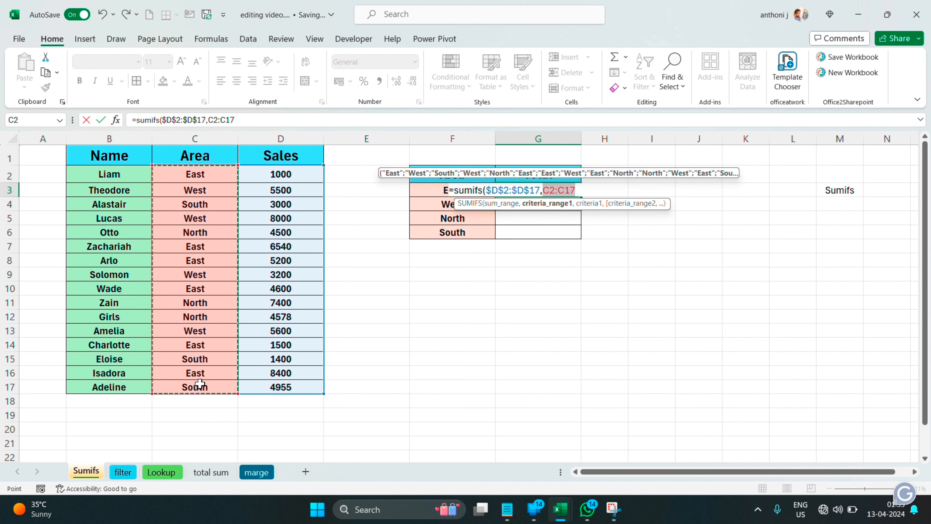
key(F4)
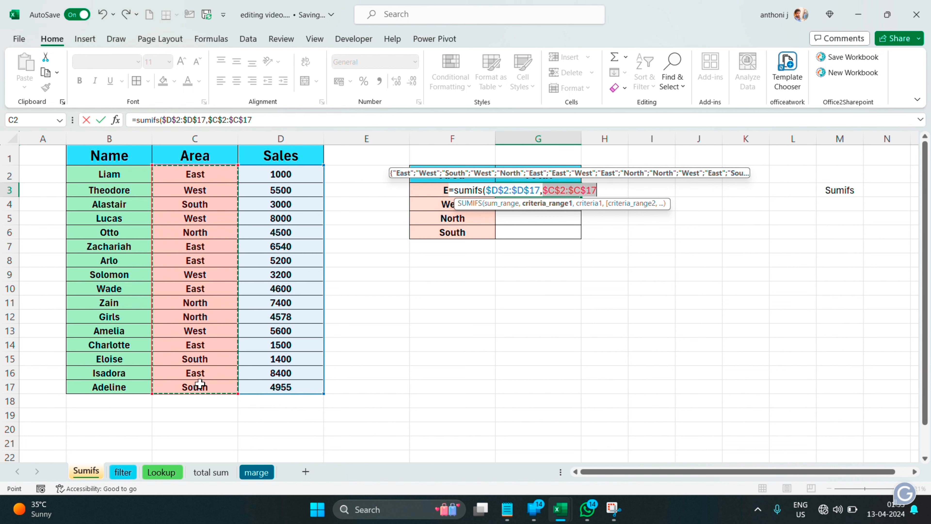
text(,)
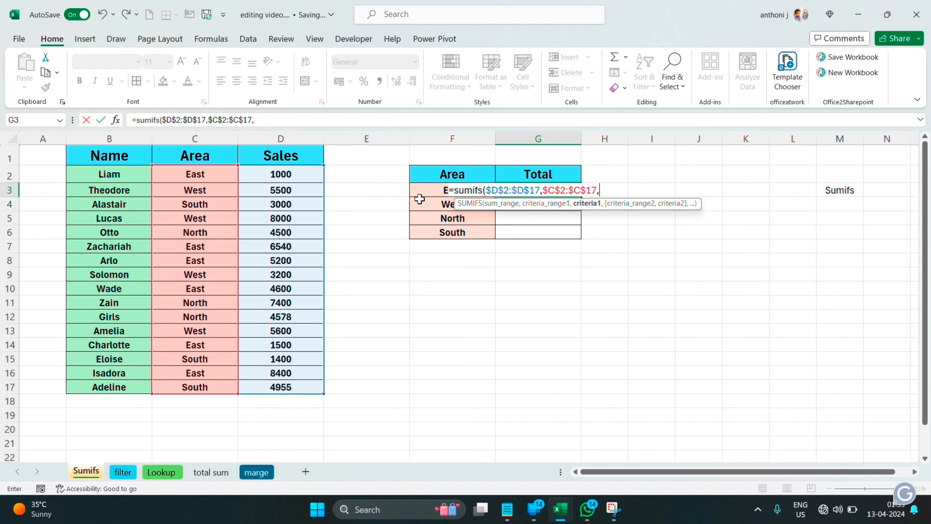
click(429, 186)
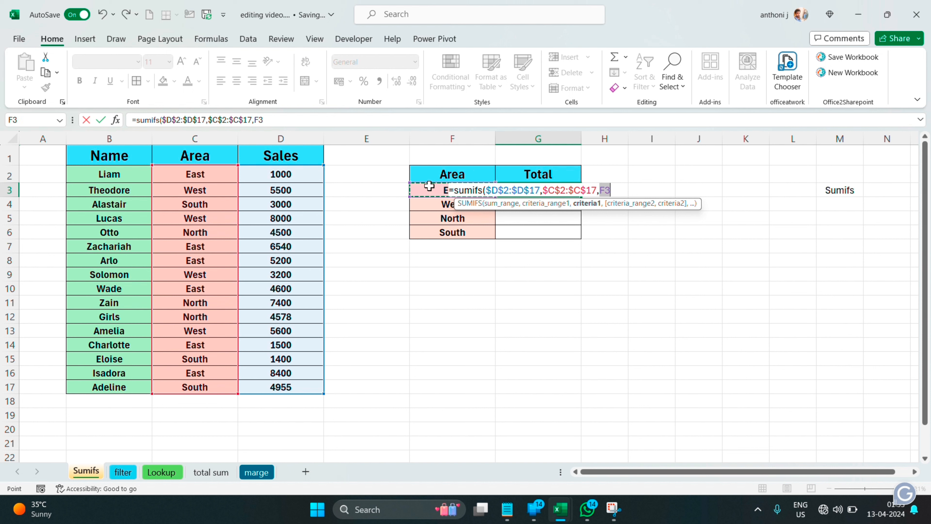
text())
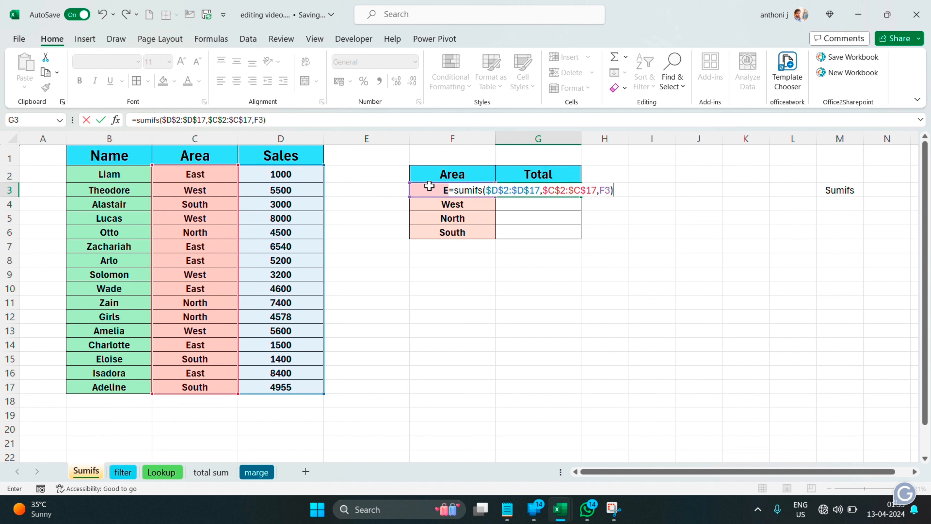
key(Return)
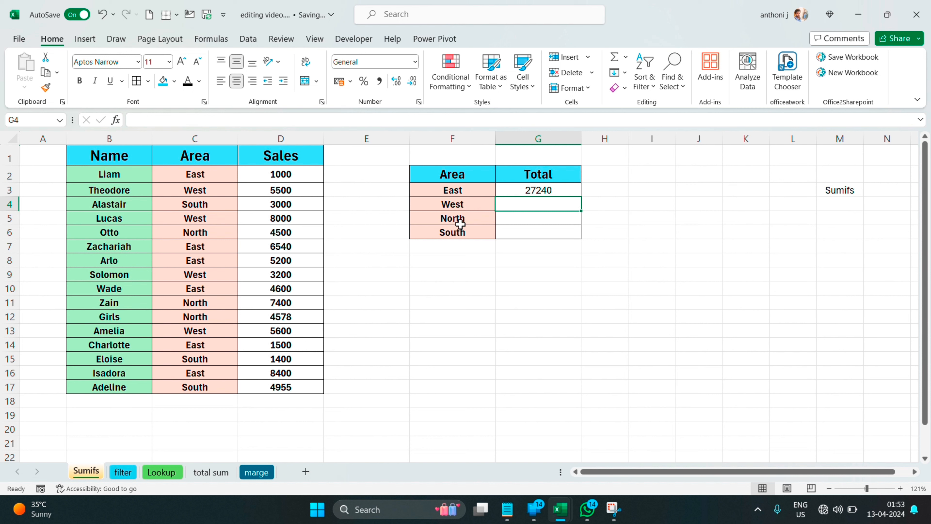
- Fill the SUMIFS formula from G3 down to G6 for the West, North and South totals
click(562, 190)
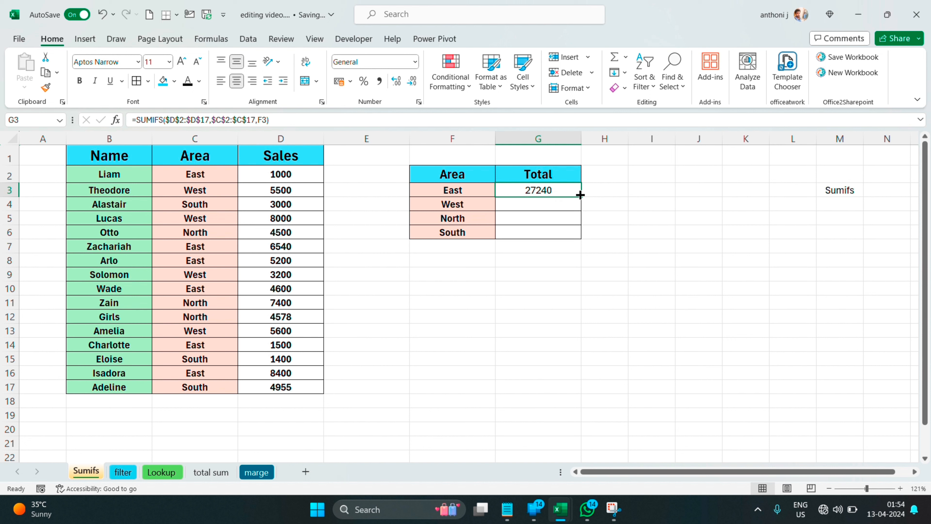
drag(580, 195, 579, 239)
click(546, 226)
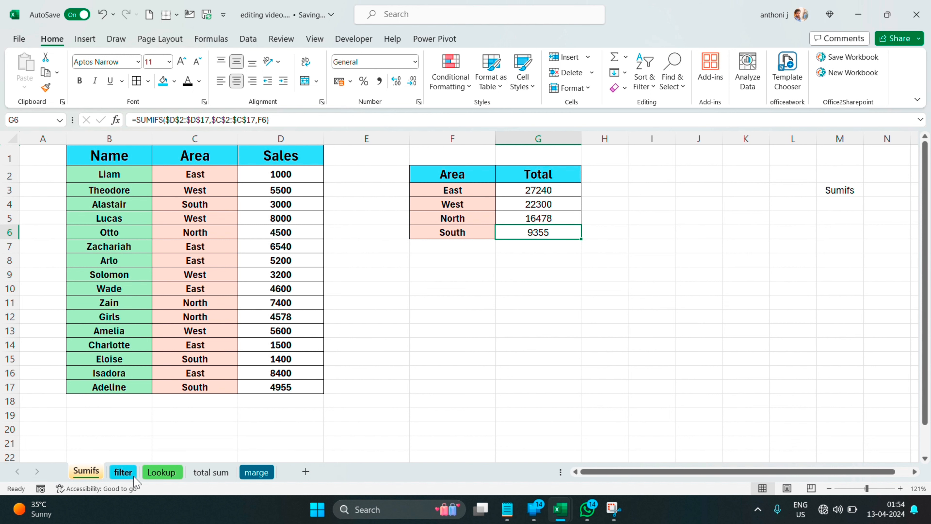
- Switch to the filter sheet with the office equipment stock list
click(126, 473)
click(219, 251)
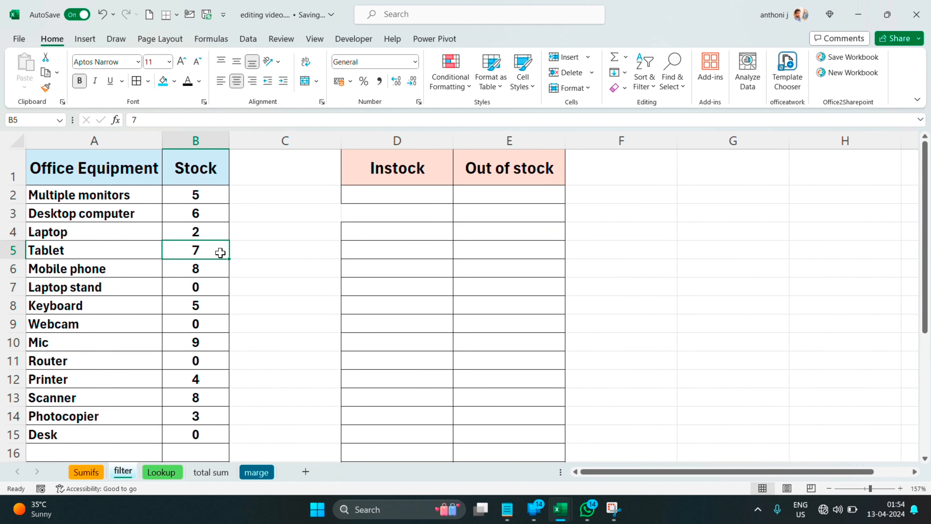
click(246, 242)
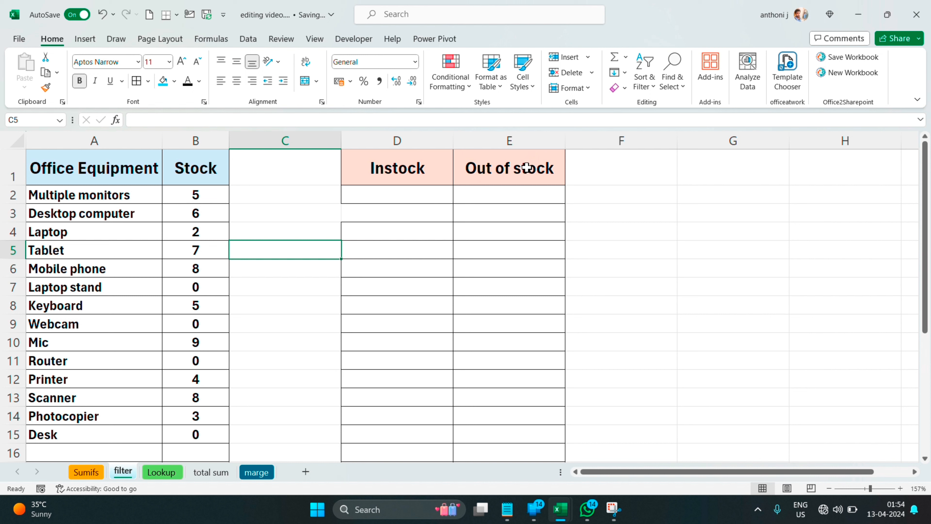
- Start a FILTER formula in D2 under Instock, using the absolute equipment range $A$2:$A$15 as the array
click(372, 199)
text(=)
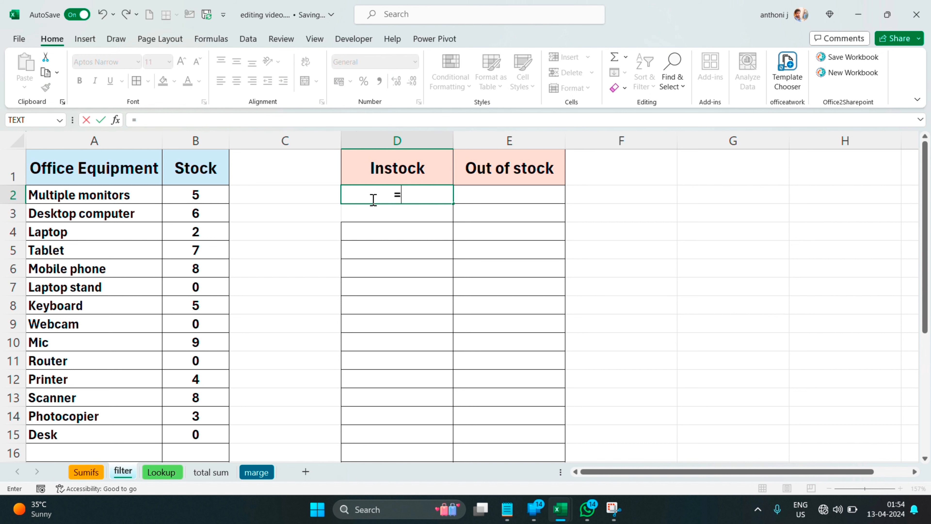
text(fil)
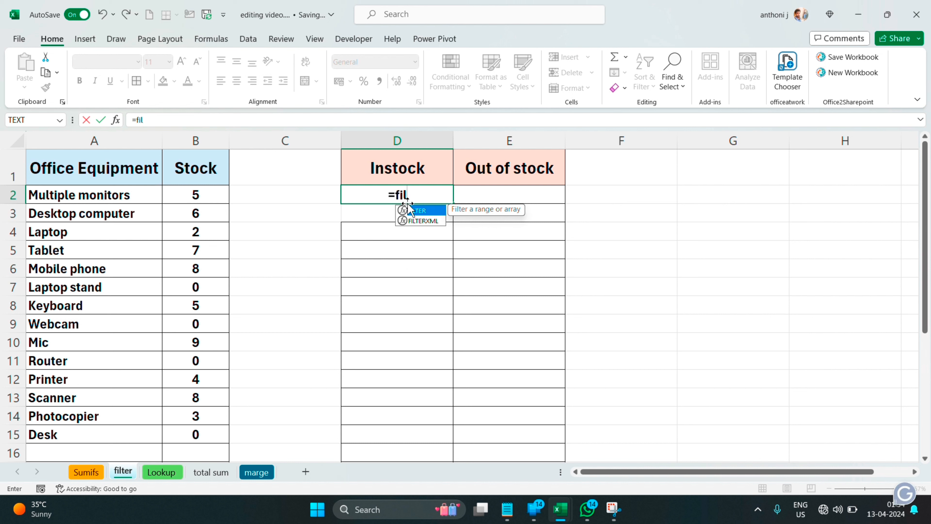
double_click(421, 211)
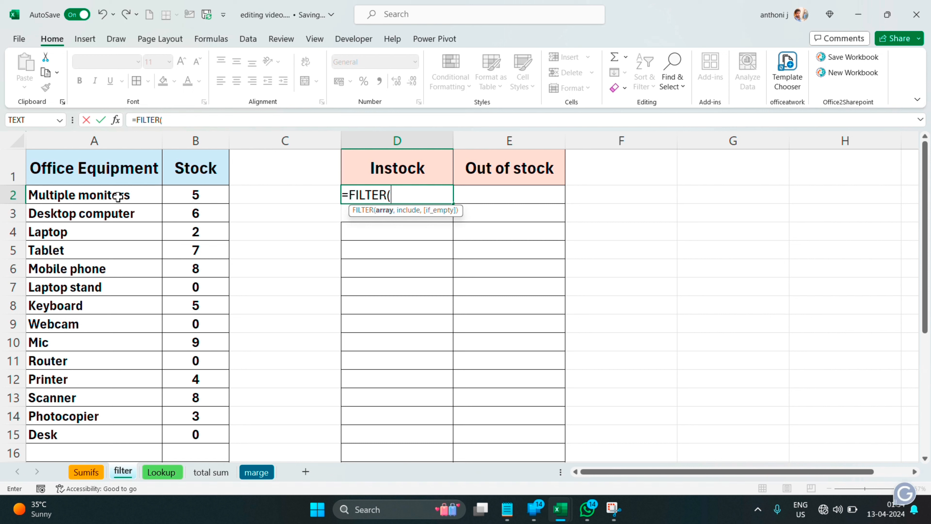
drag(116, 196, 136, 430)
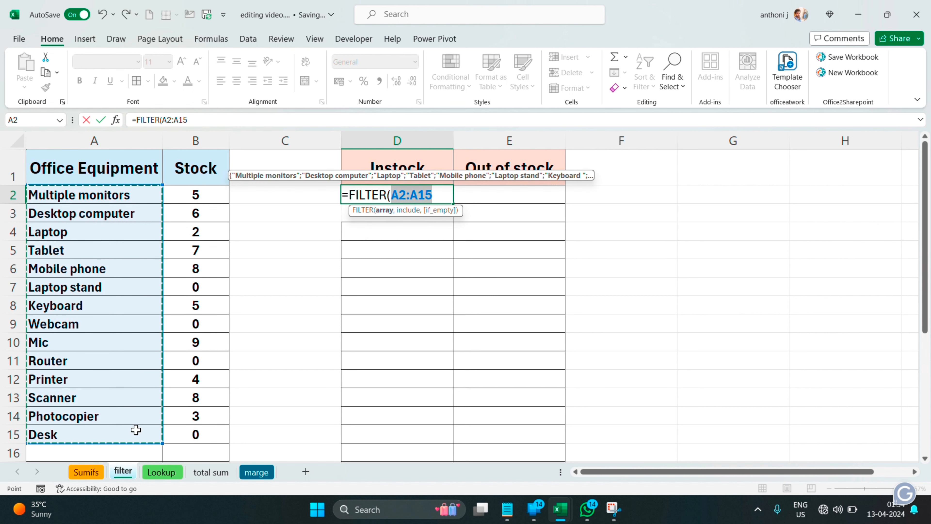
key(F4)
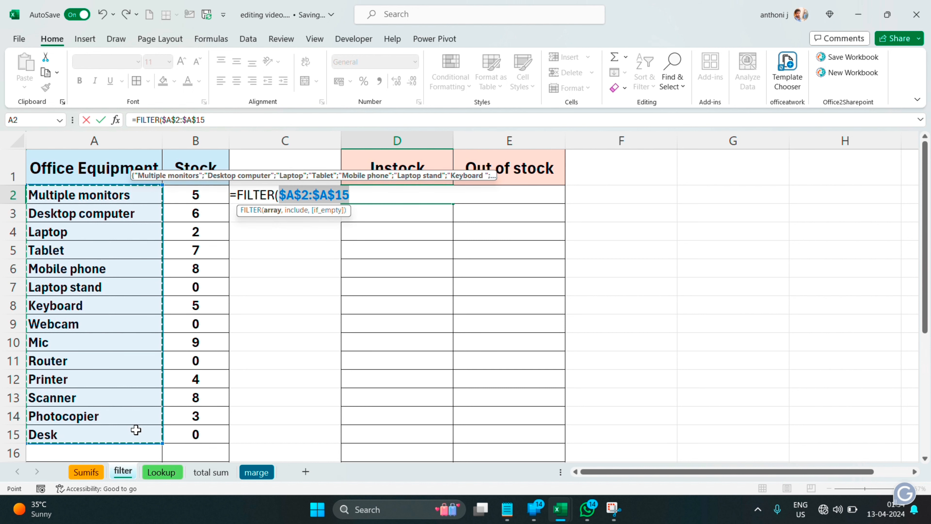
text(,)
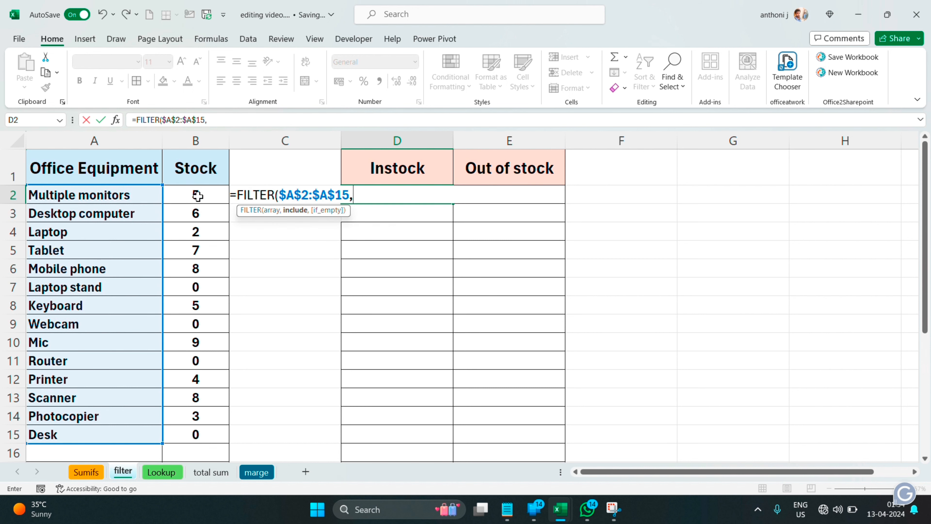
- Complete the D2 FILTER formula with the include condition $B$2:$B$15>0
drag(198, 195, 207, 432)
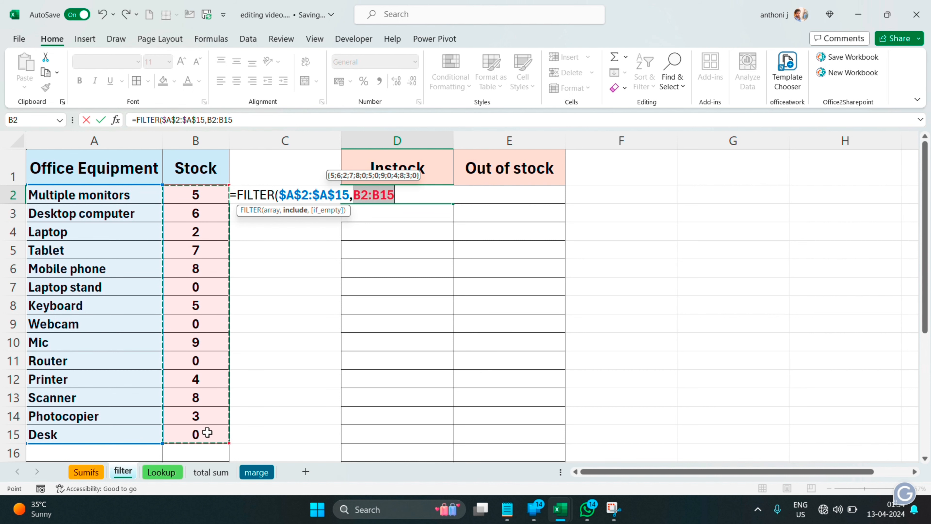
key(F4)
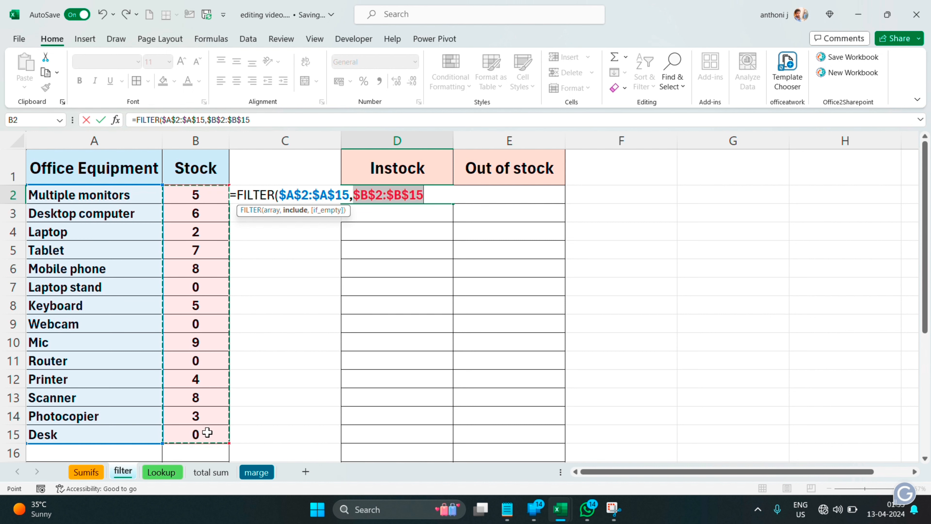
text(>0)
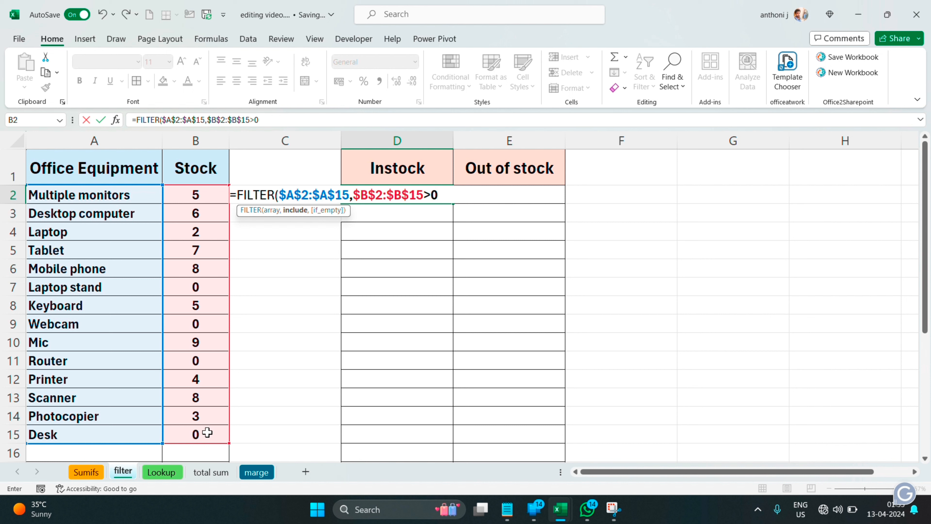
text())
key(Return)
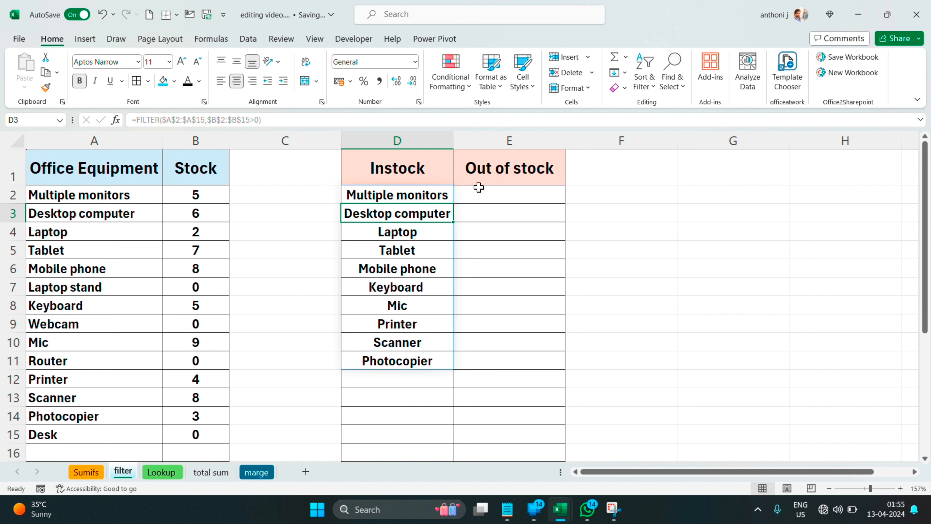
- Start a FILTER formula in E2 under Out of stock, using the absolute equipment range $A$2:$A$15 as the array
click(499, 193)
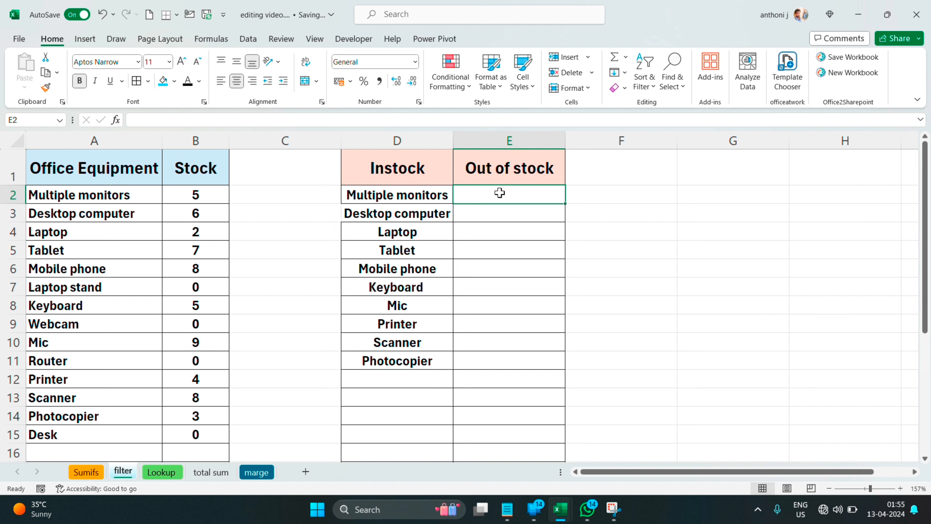
text(=)
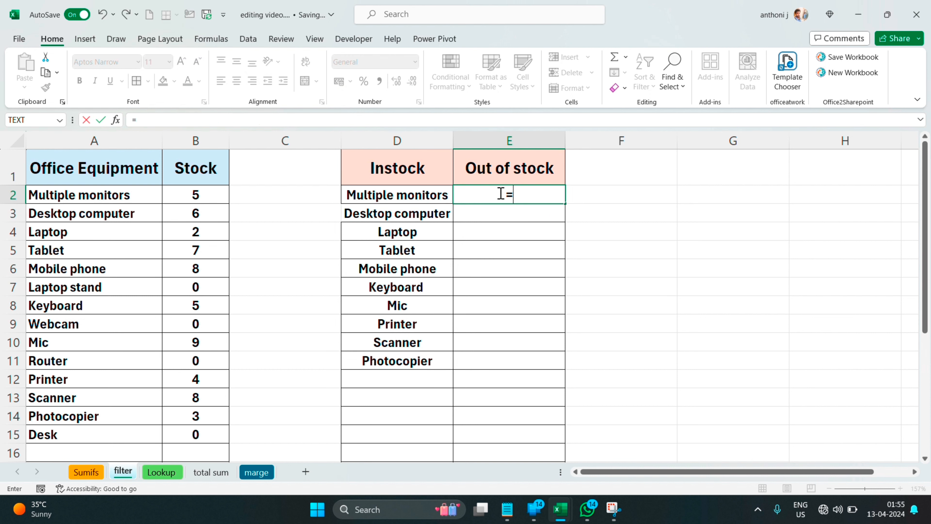
text(f)
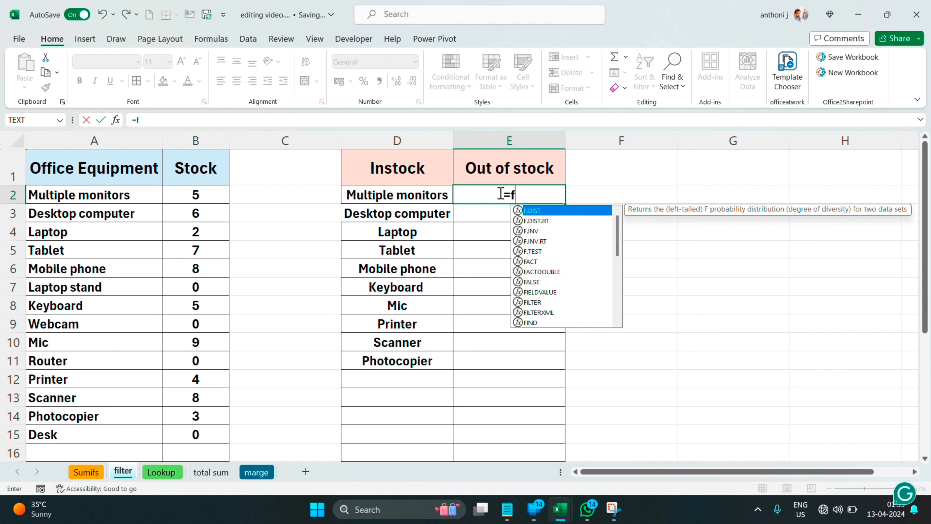
text(il)
double_click(538, 212)
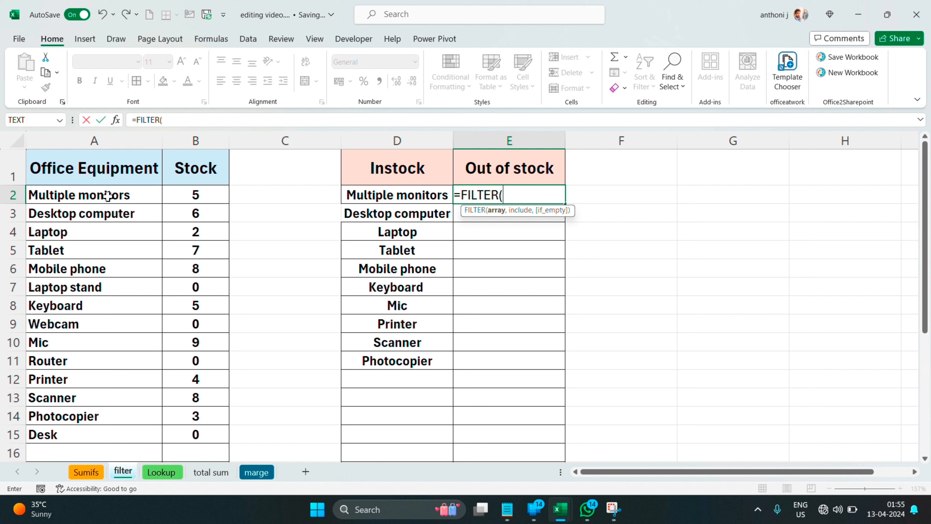
drag(107, 193, 115, 438)
key(F4)
text(,)
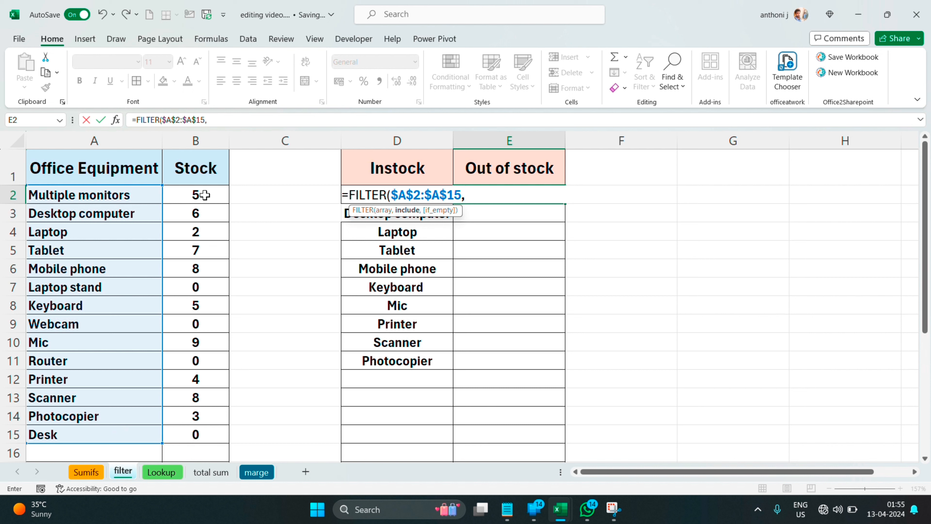
- Complete the E2 FILTER formula with the include condition $B$2:$B$15<=0 and check the out-of-stock list it fills
drag(205, 195, 205, 430)
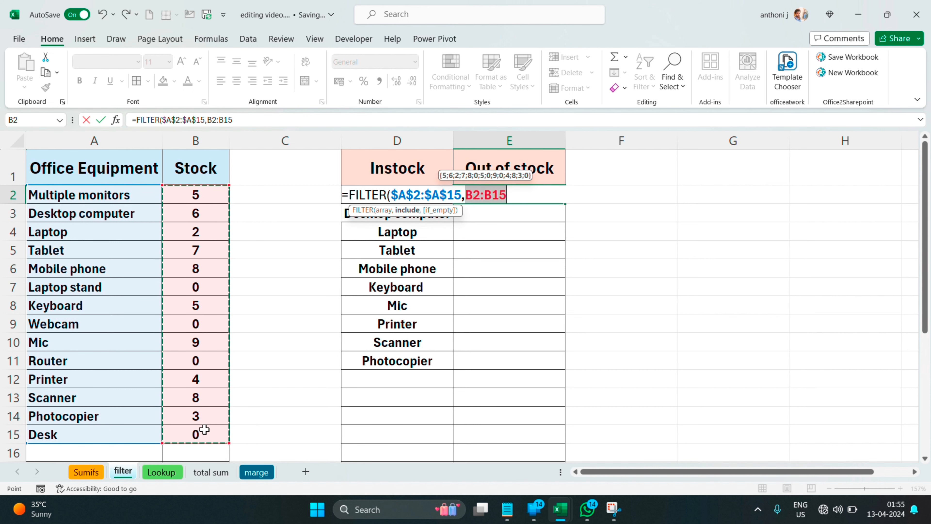
key(F4)
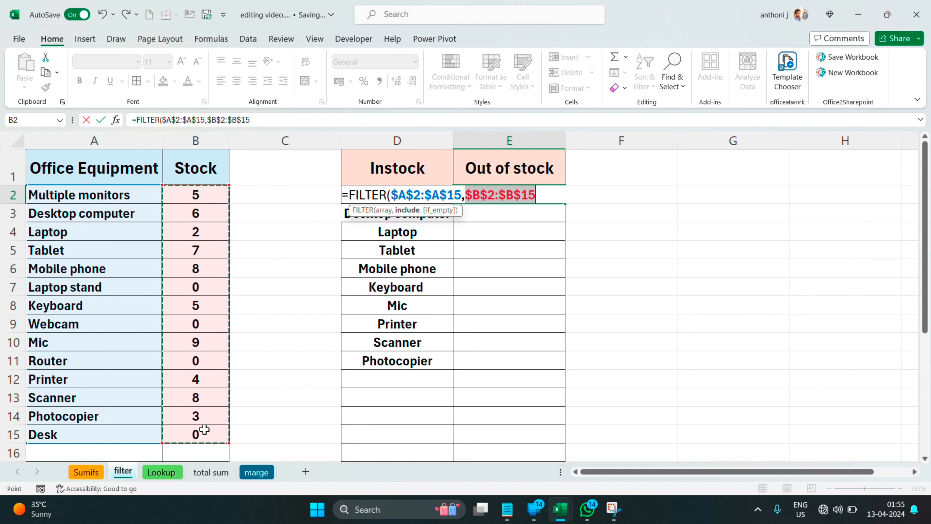
text(<)
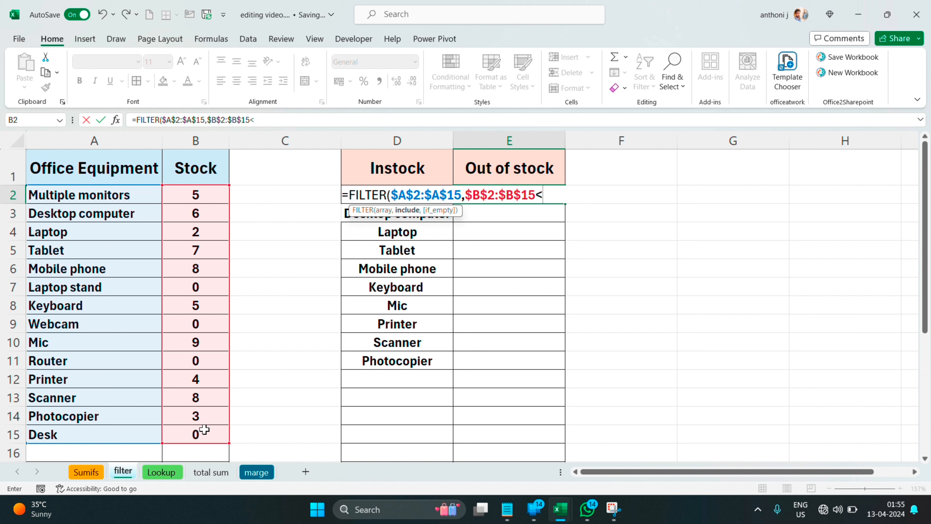
text(=0)
key(Return)
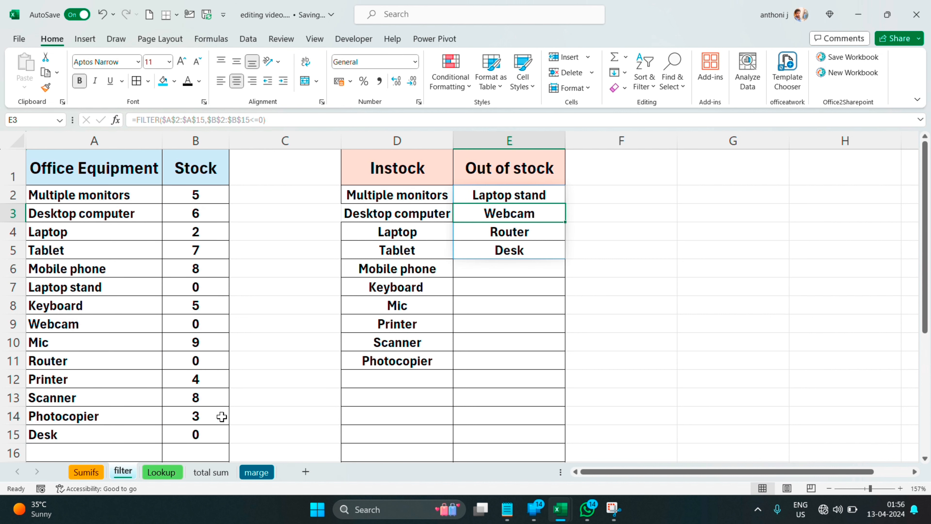
click(510, 193)
drag(509, 193, 515, 228)
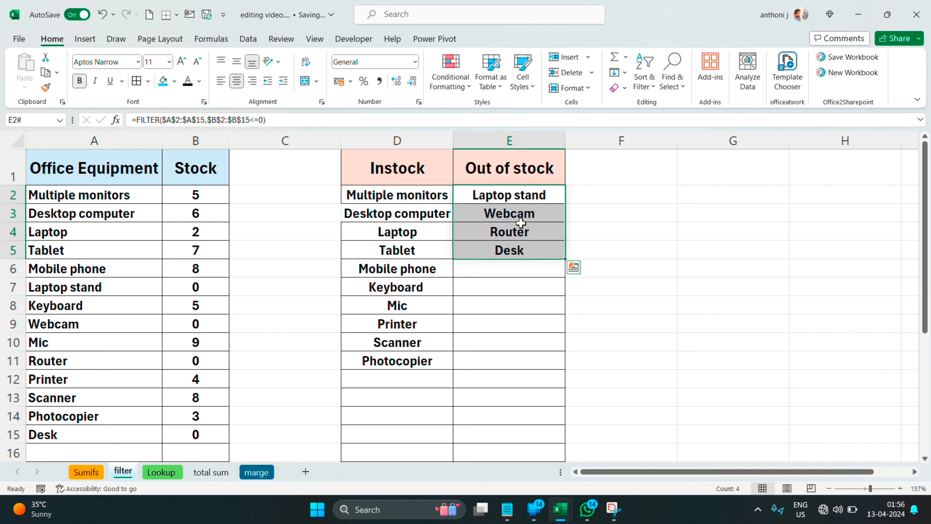
click(514, 193)
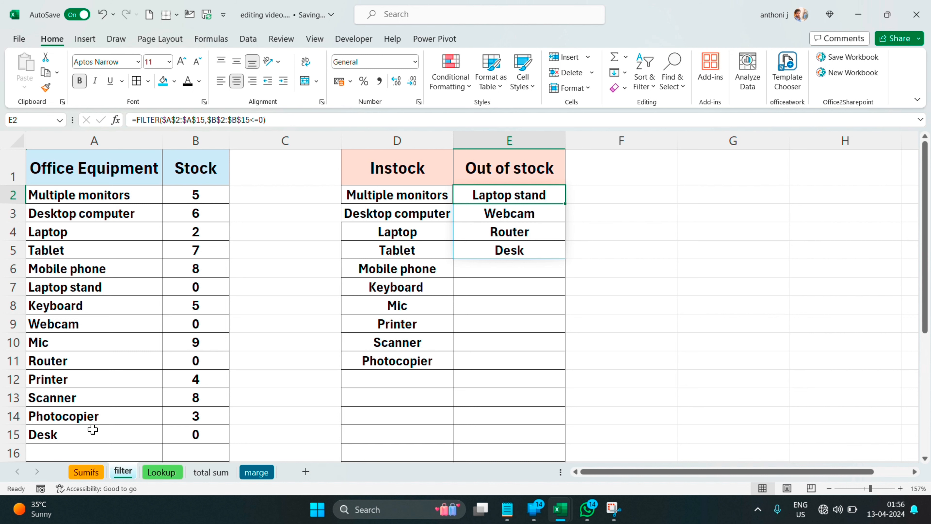
- Switch to the Lookup sheet and start a LOOKUP formula in C10 under Grades, with B10 as the lookup value
click(161, 472)
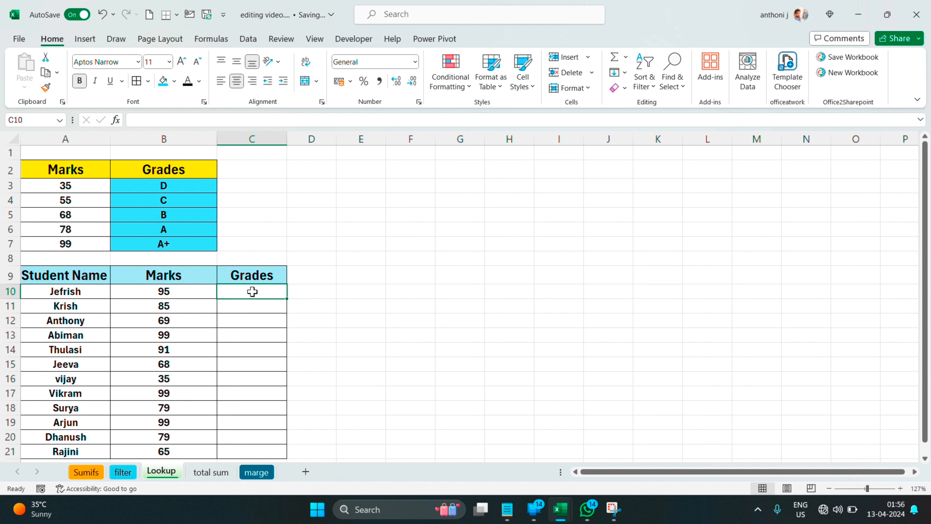
text(=)
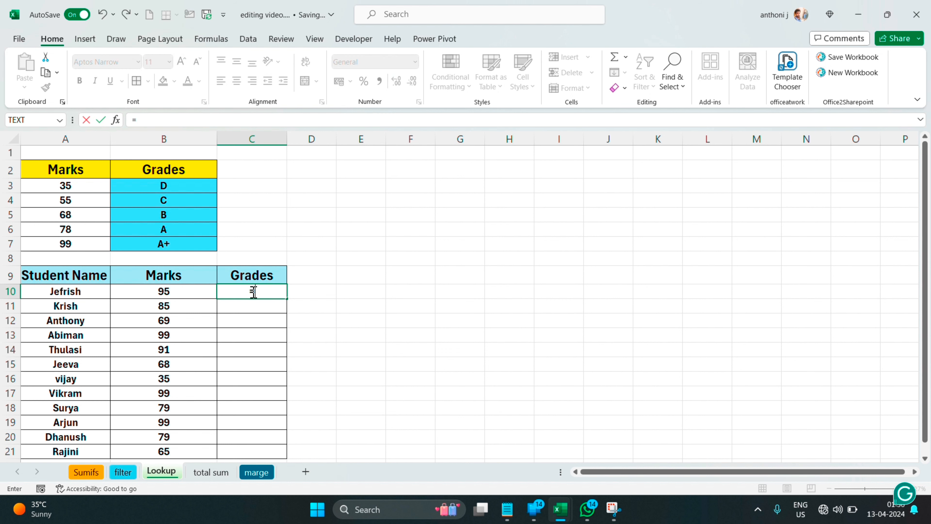
text(lo)
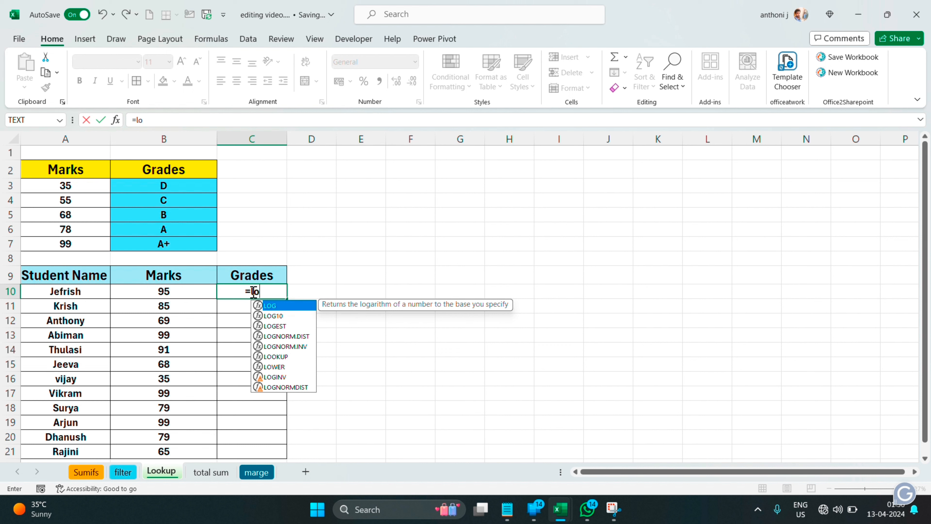
text(ok)
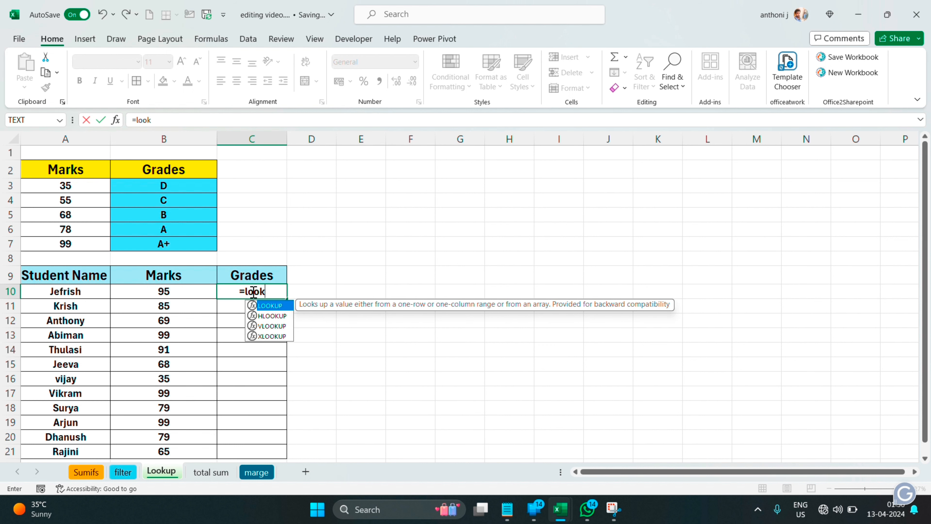
double_click(270, 306)
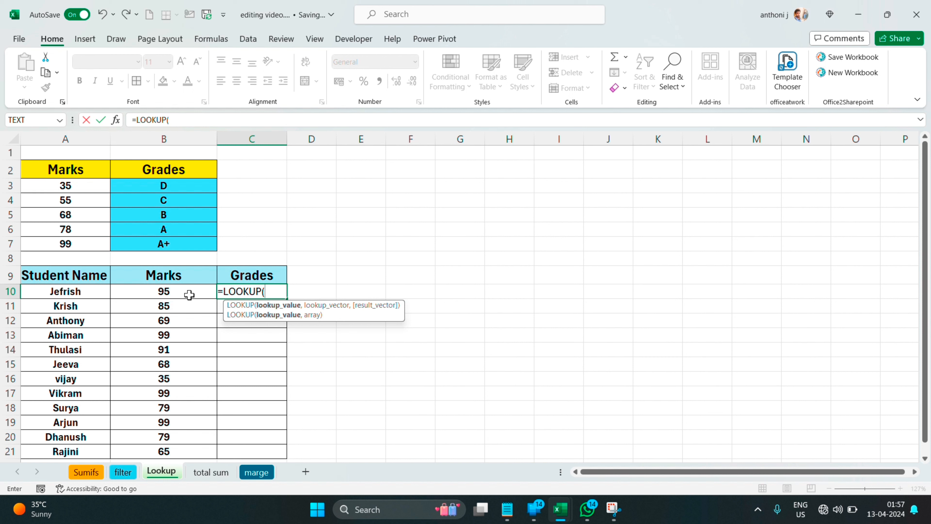
click(177, 296)
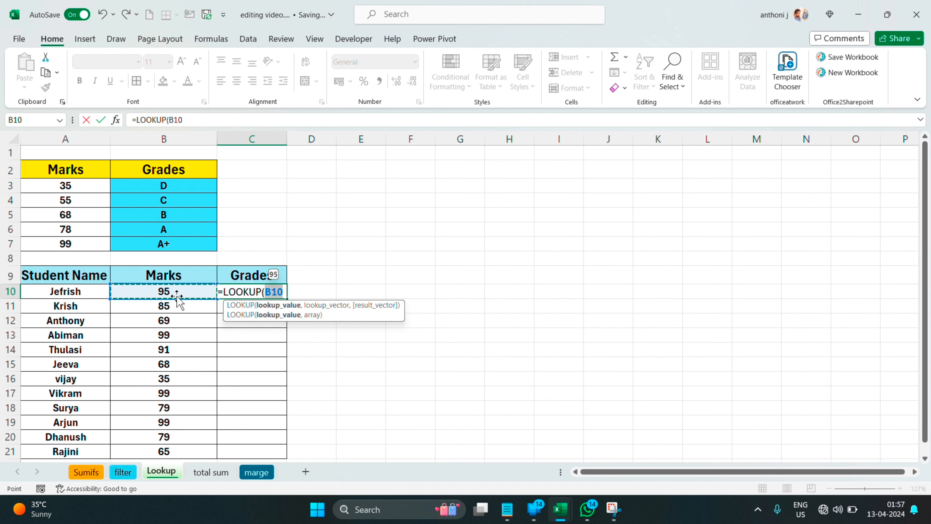
text(,)
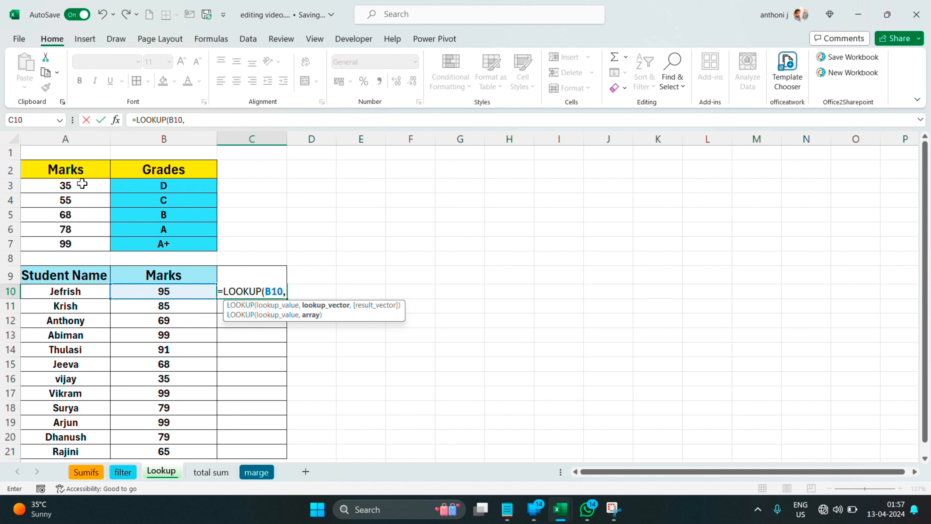
- Complete the C10 LOOKUP formula with $A$3:$A$7 as the lookup vector and $B$3:$B$7 as the result vector
drag(82, 184, 88, 243)
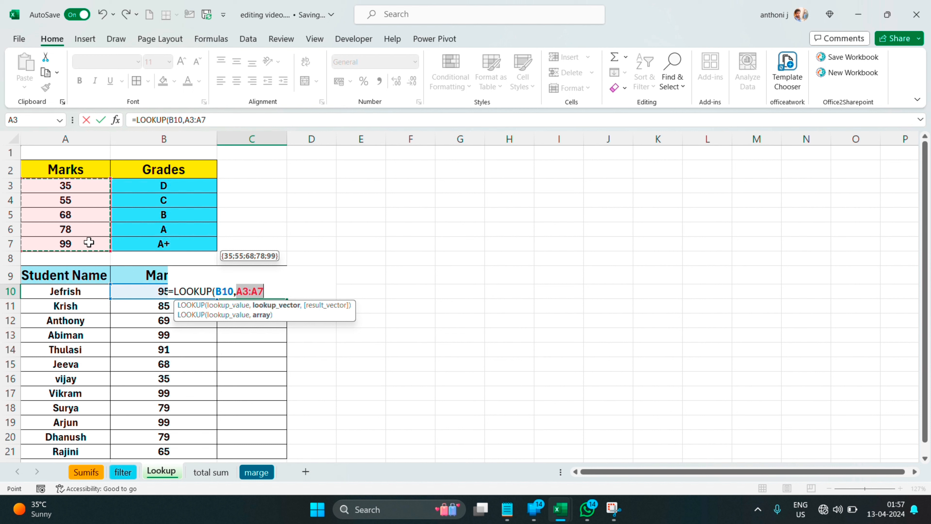
key(F4)
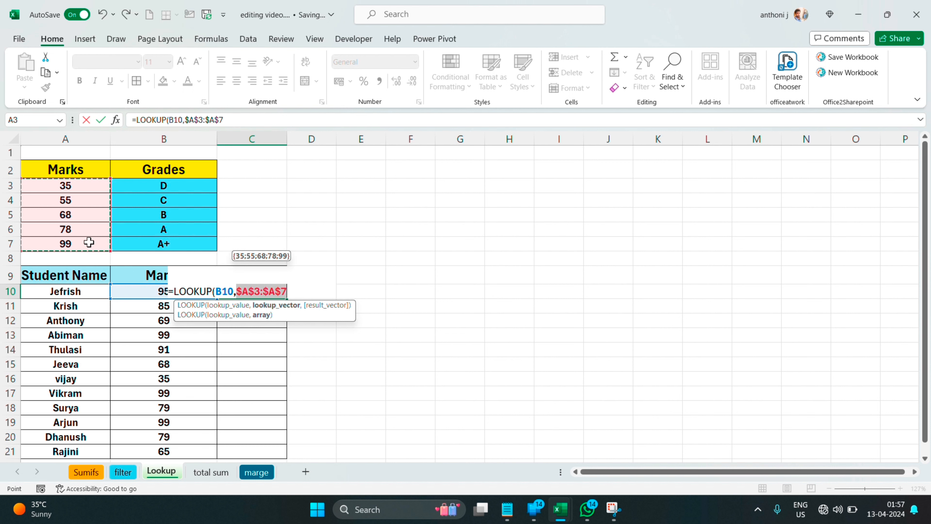
text(,)
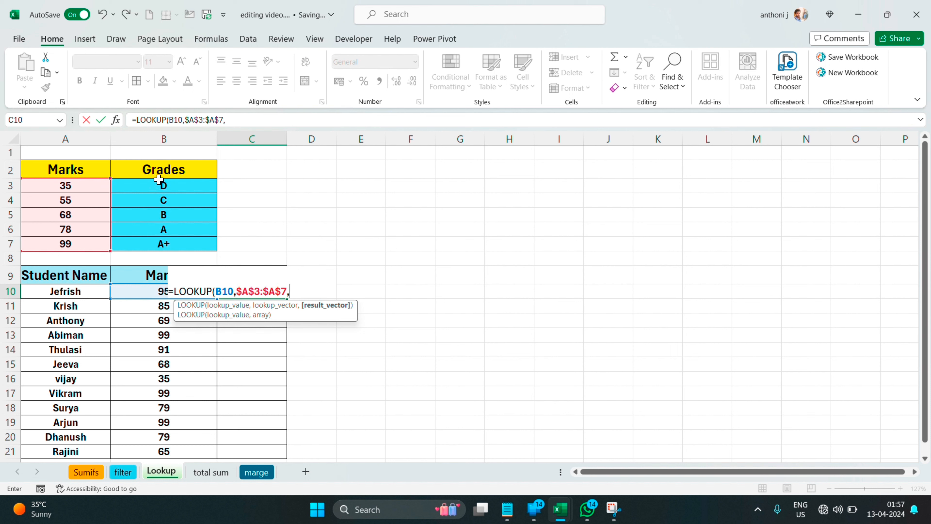
drag(161, 183, 176, 242)
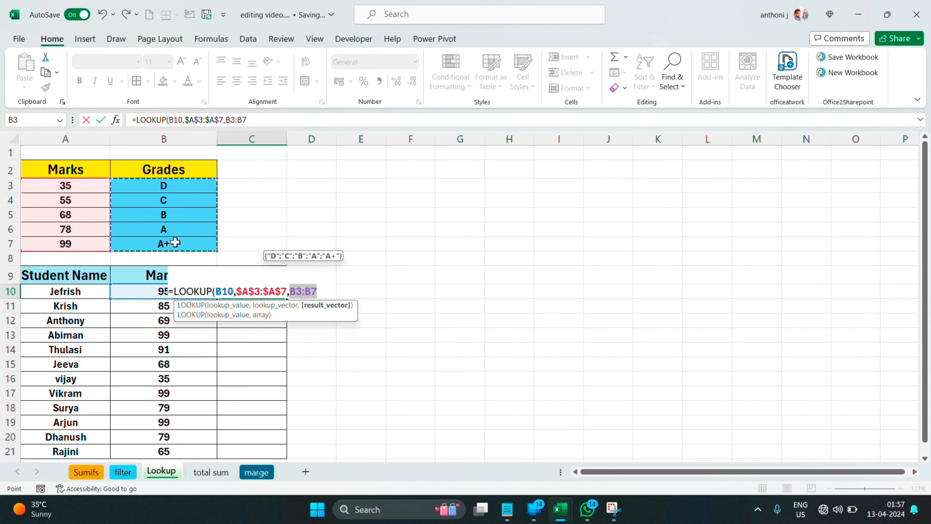
key(F4)
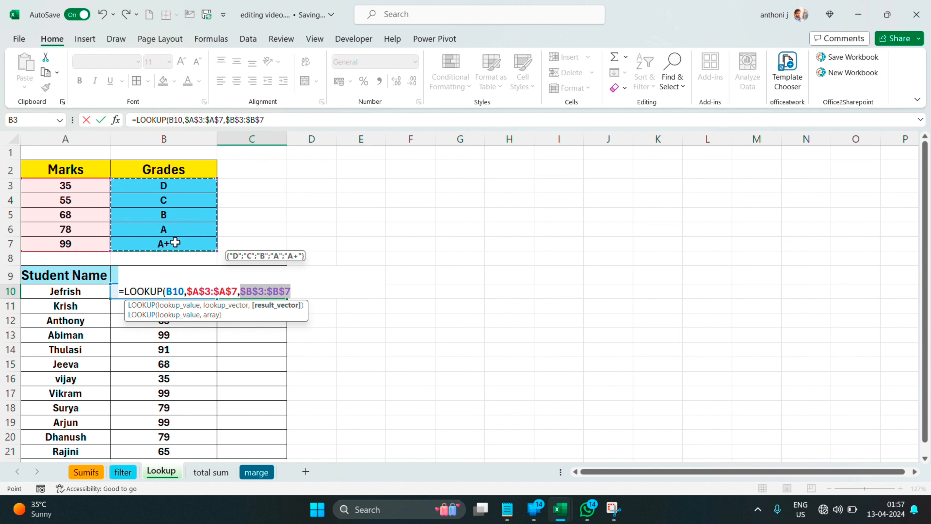
text())
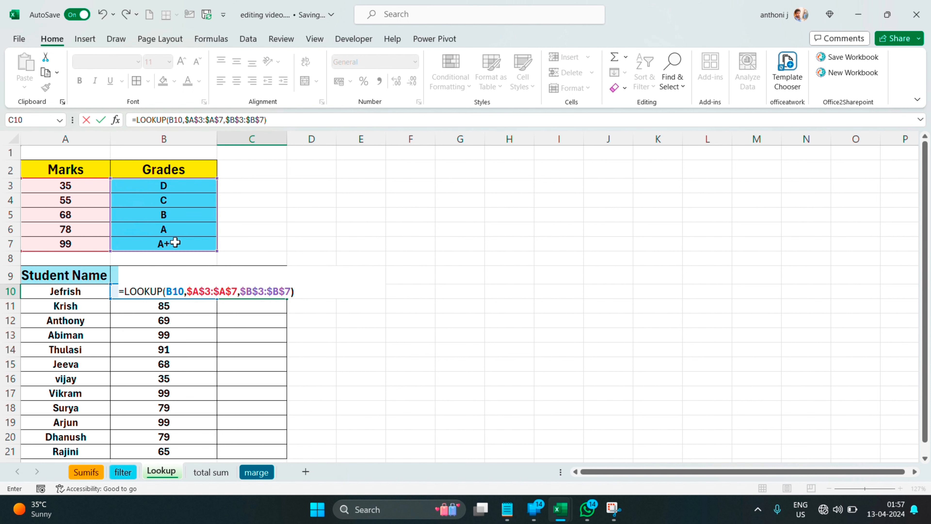
key(Return)
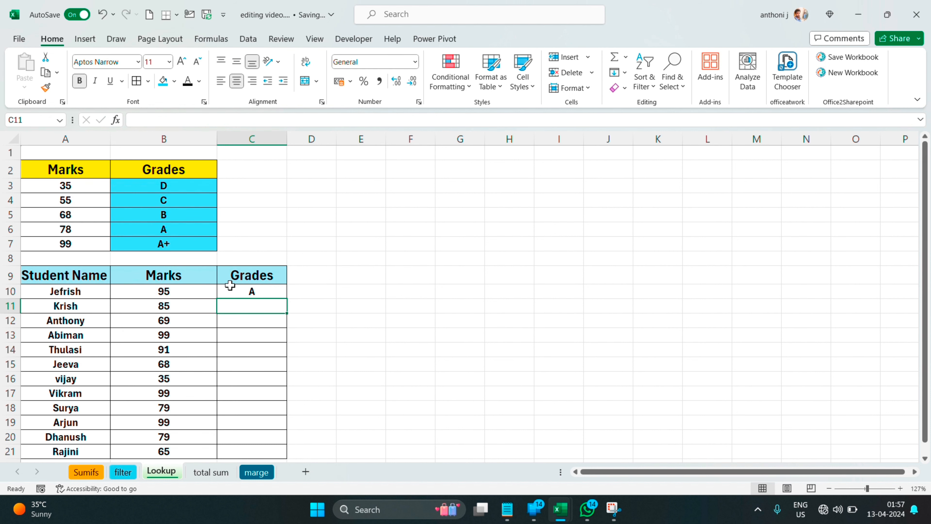
- Fill the LOOKUP formula from C10 down the Grades column to C21
click(248, 290)
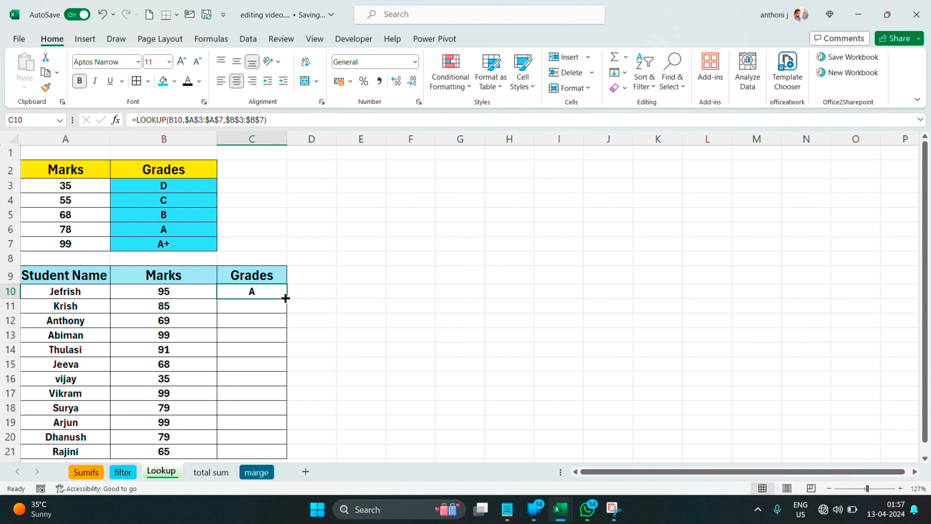
drag(287, 298, 284, 454)
click(284, 454)
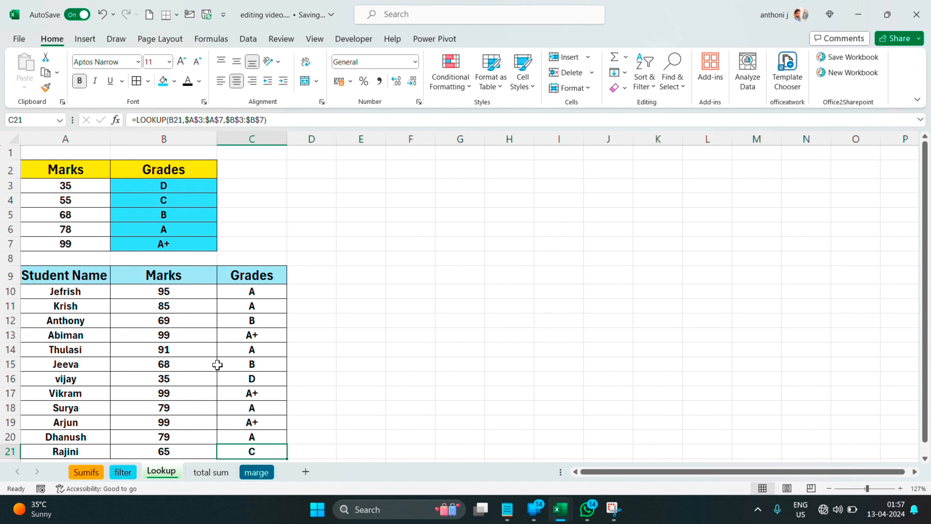
- Switch to the total sum sheet and select the Sales total cell C15
click(216, 472)
click(283, 322)
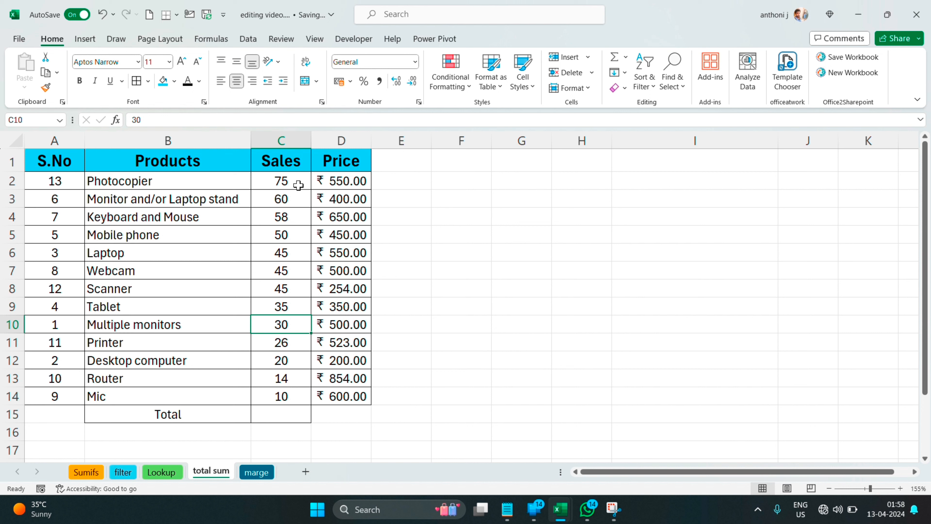
click(293, 413)
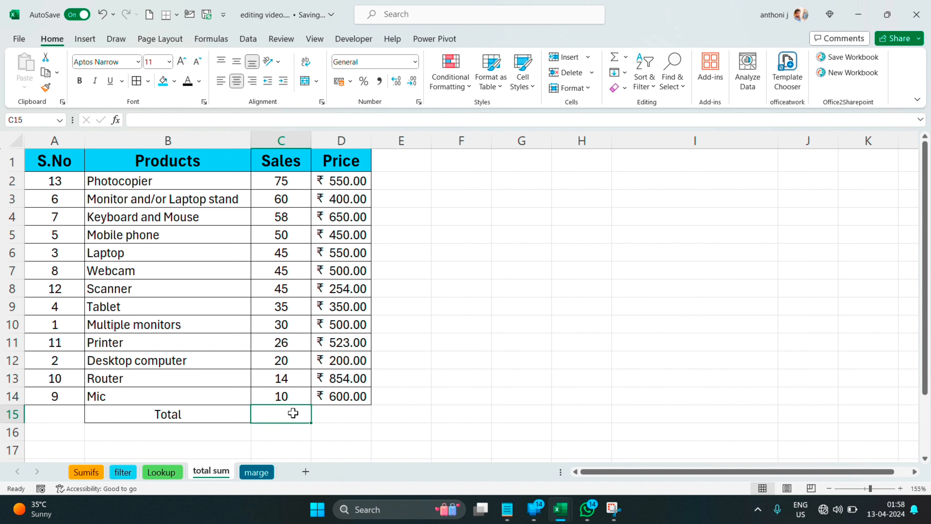
- Total the Sales column in C15 with =SUM(C2:C14), and undo that entry
text(=sum)
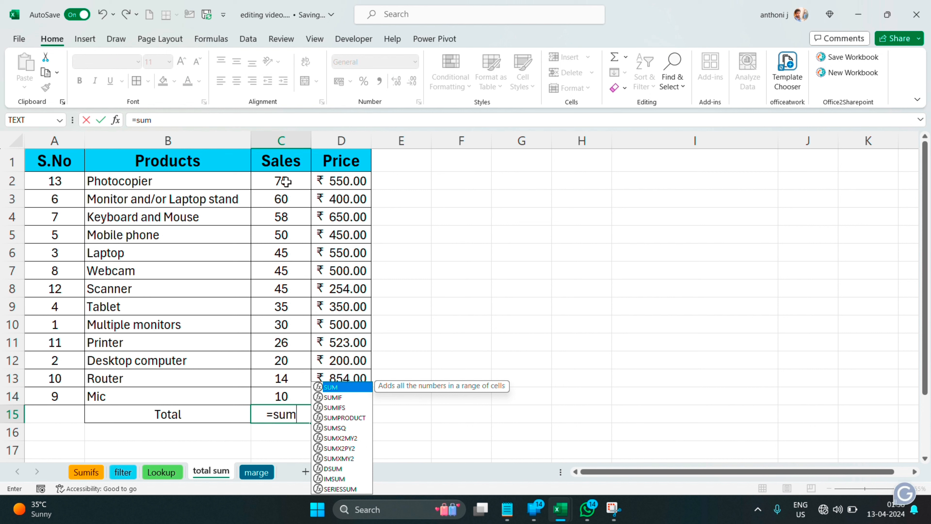
text(()
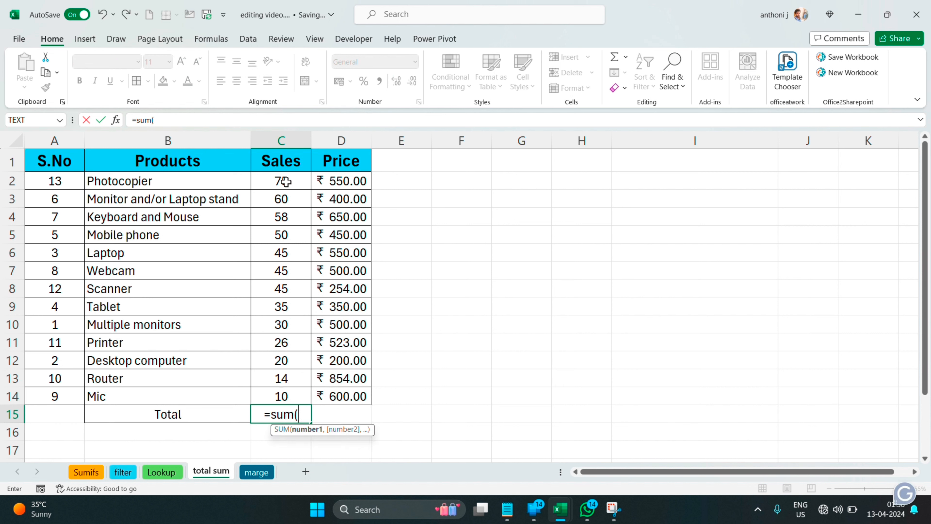
drag(286, 182, 290, 391)
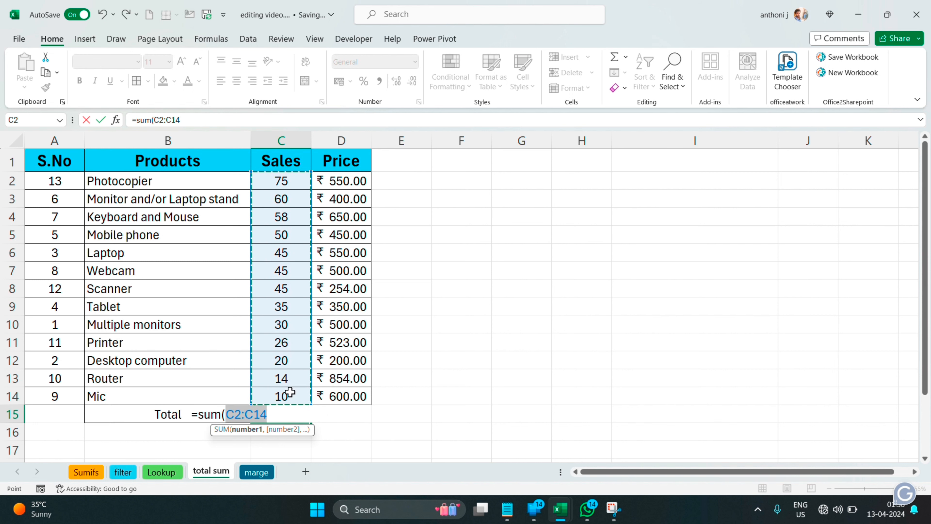
text())
key(Return)
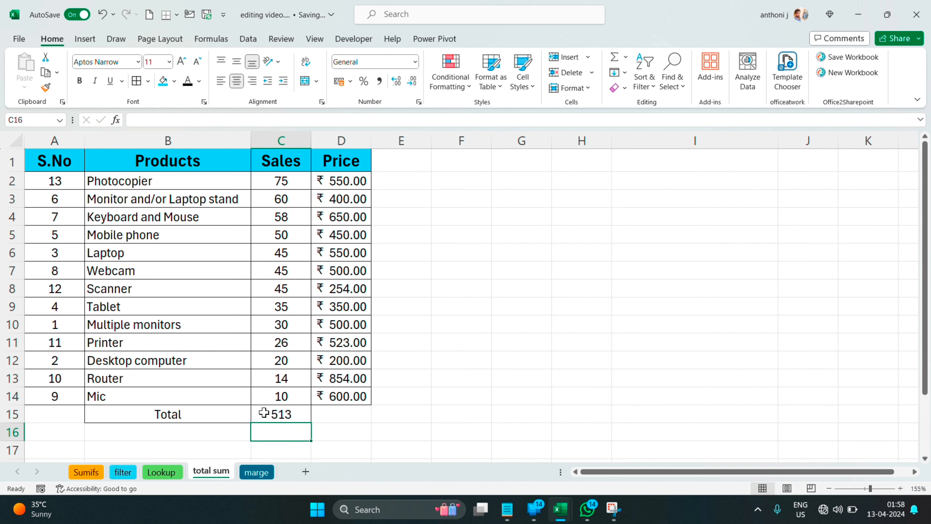
click(284, 410)
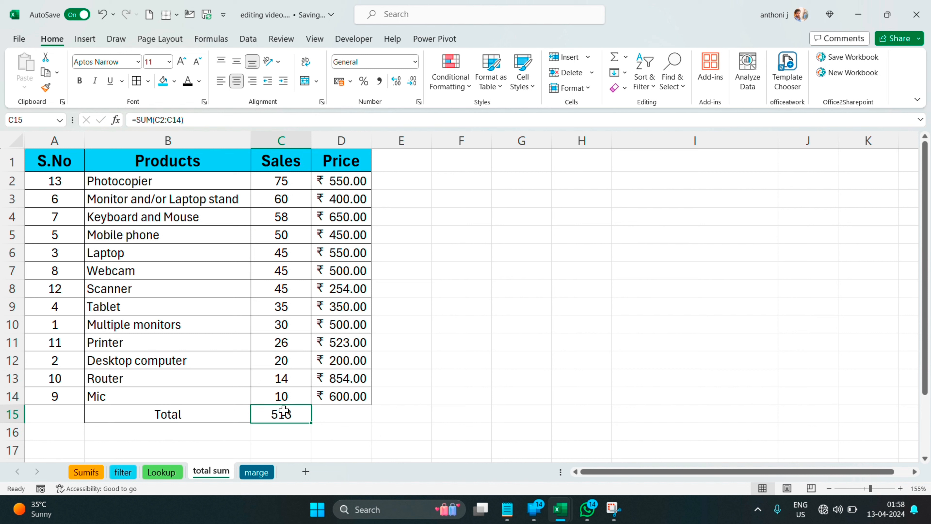
click(344, 418)
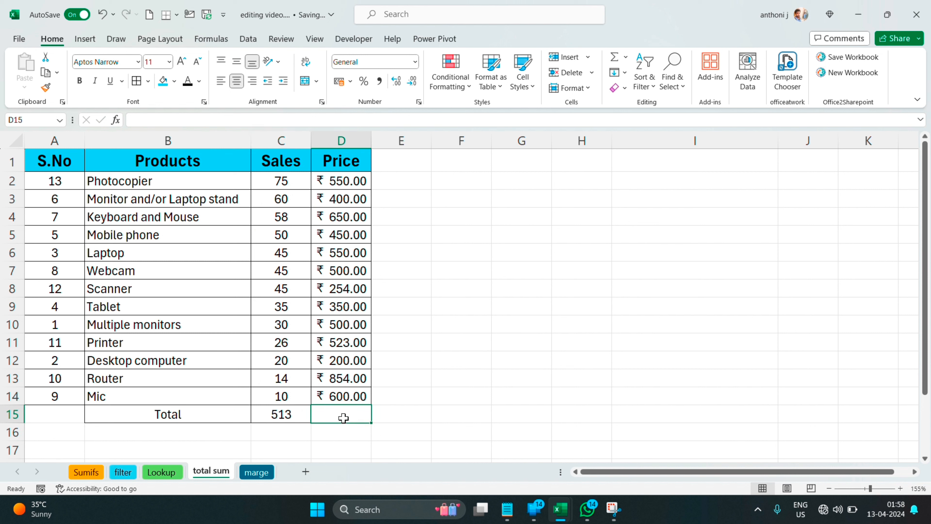
key(ctrl+z)
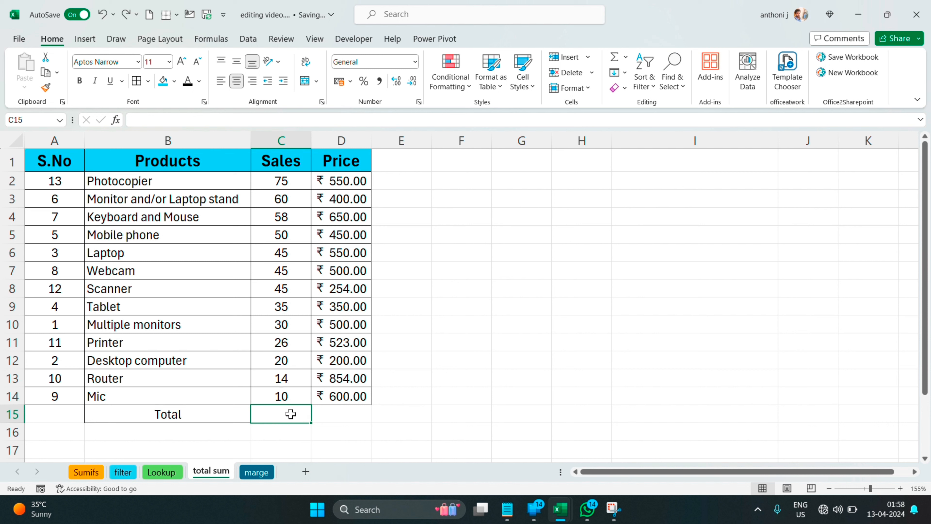
- Add only three sales figures in C15 with the formula =SUM(C2+C4+C6)
text(=sum)
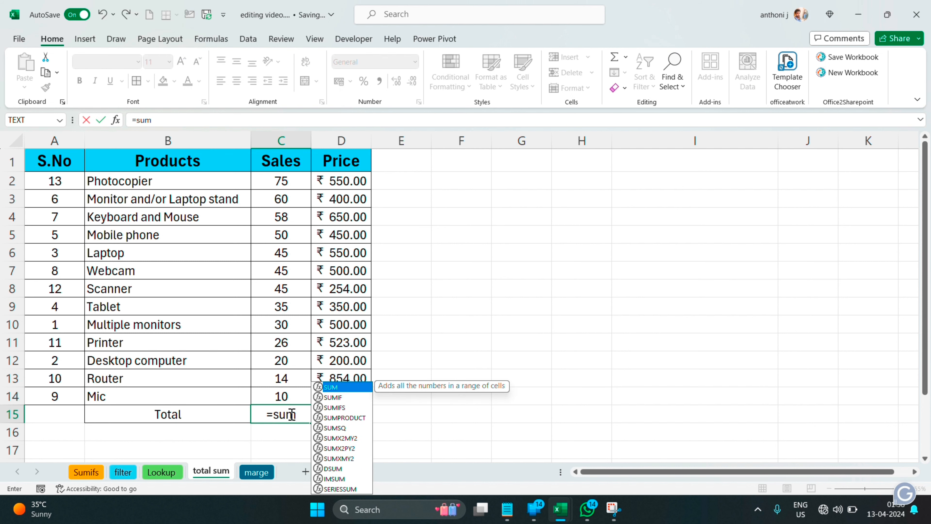
text(()
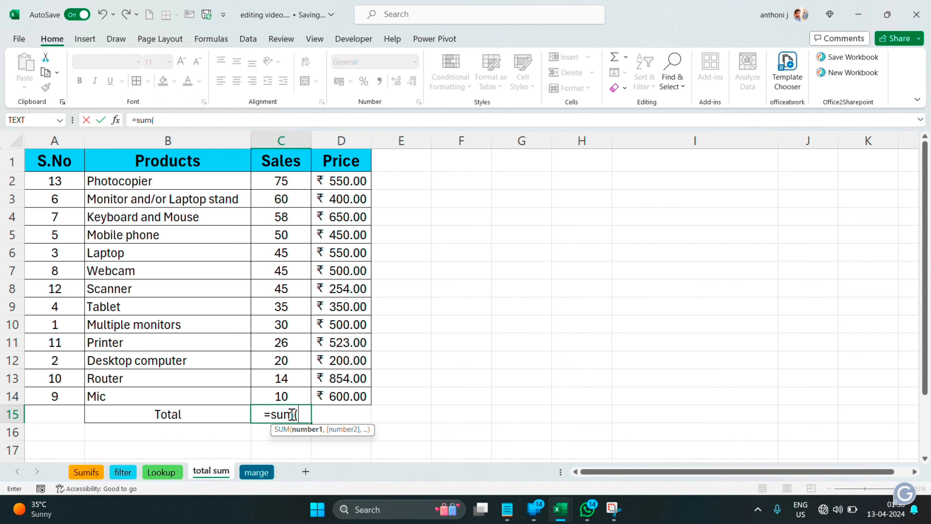
click(291, 181)
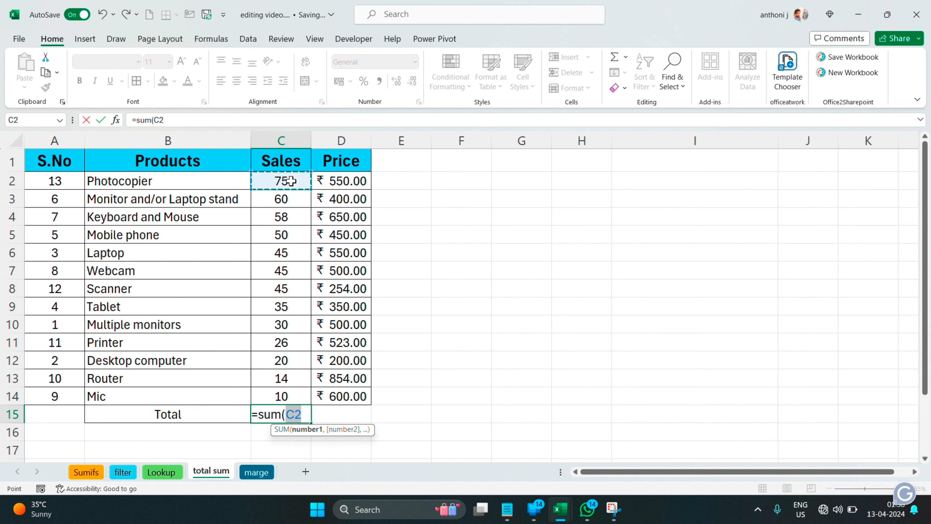
text(+)
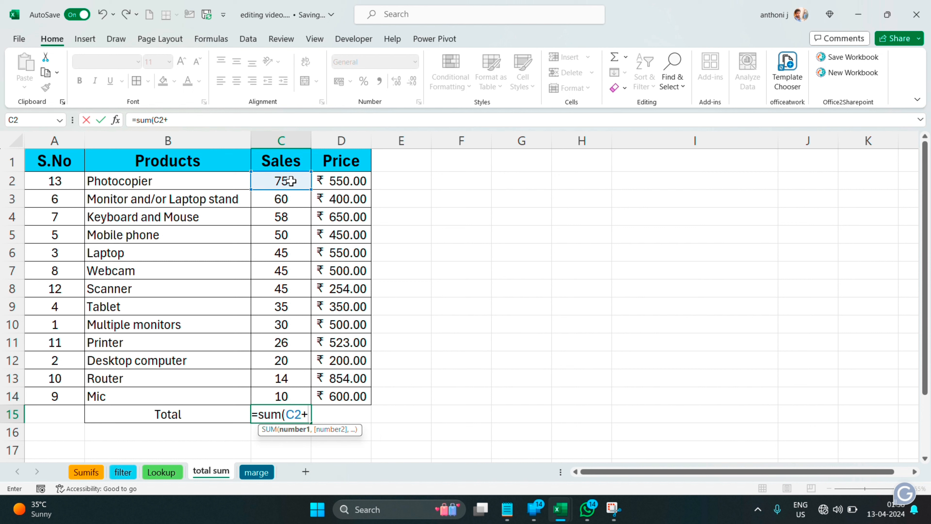
click(282, 213)
text(+)
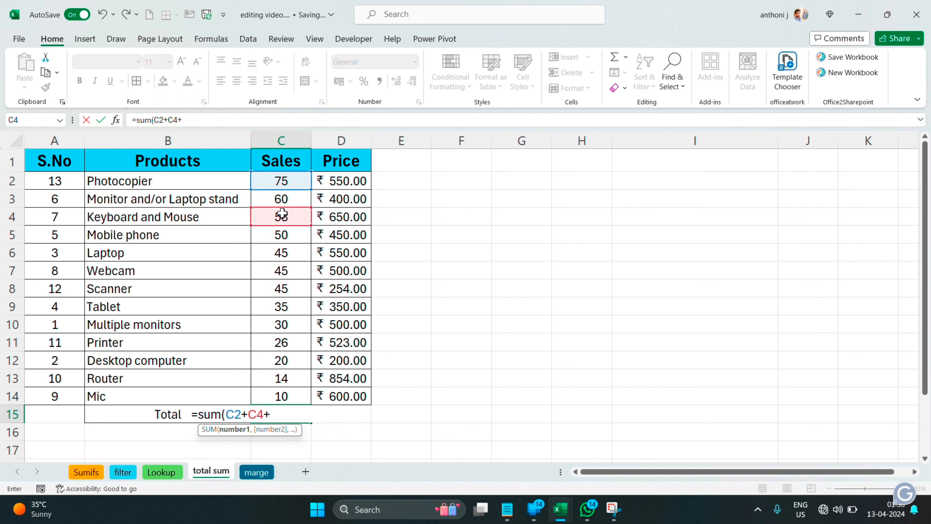
click(289, 256)
text(+)
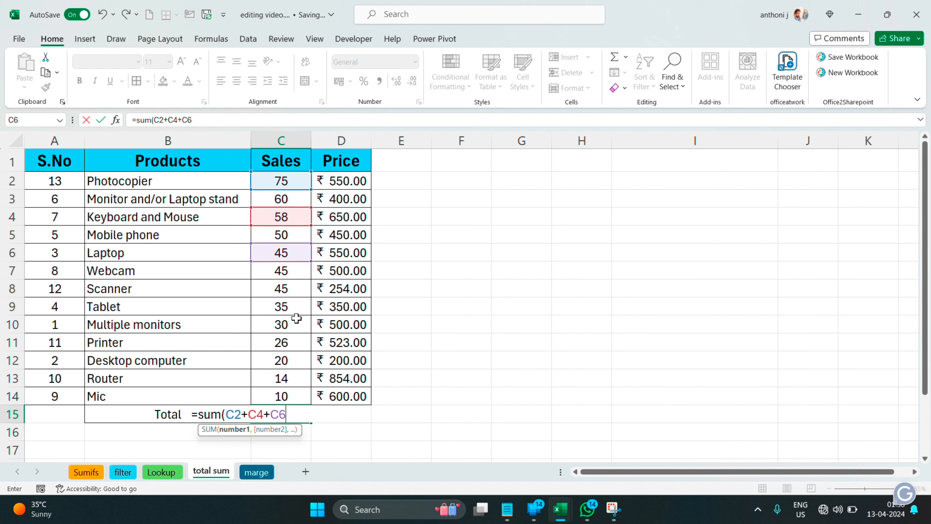
text())
key(Return)
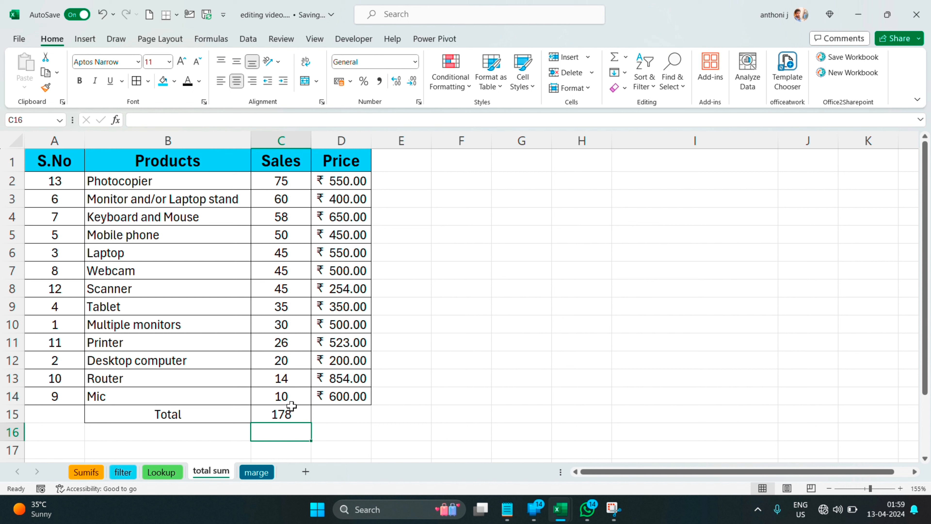
- Clear the individual-cell SUM formula from the Sales total cell C15
click(297, 413)
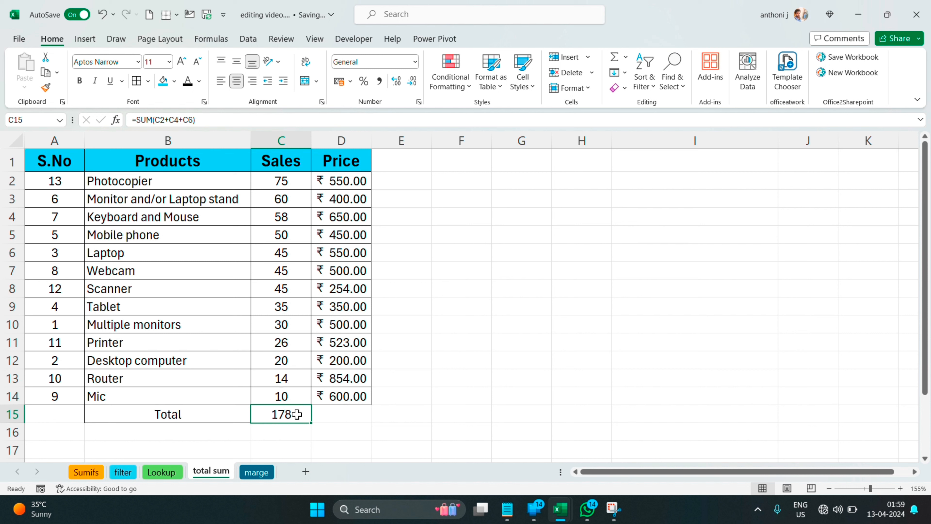
double_click(297, 413)
click(383, 439)
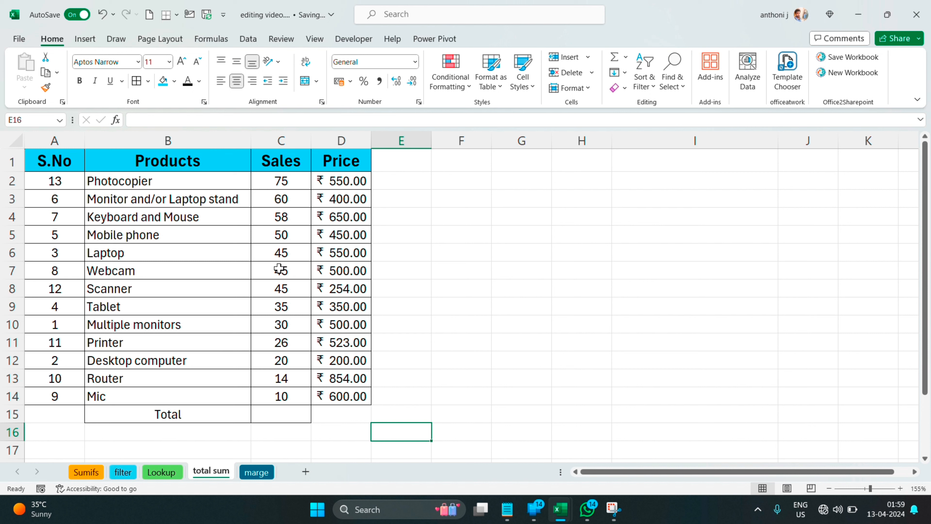
click(291, 410)
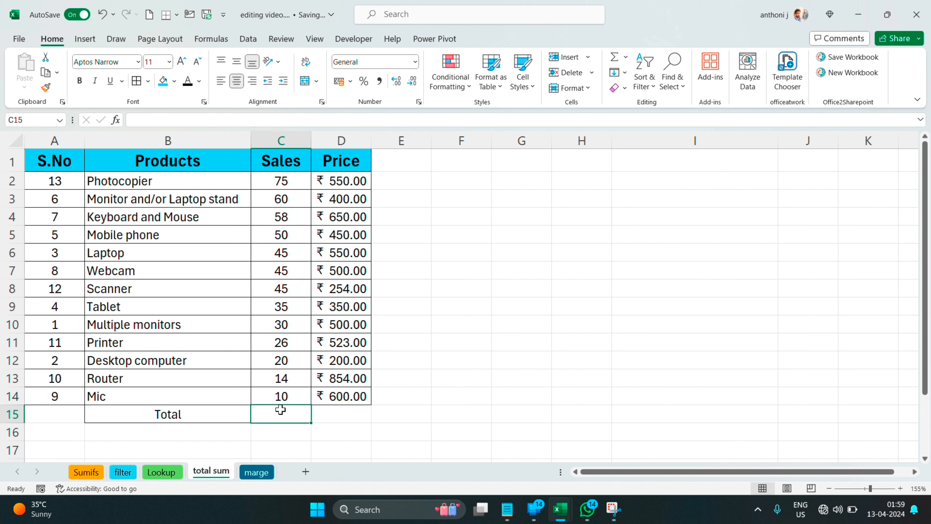
click(338, 426)
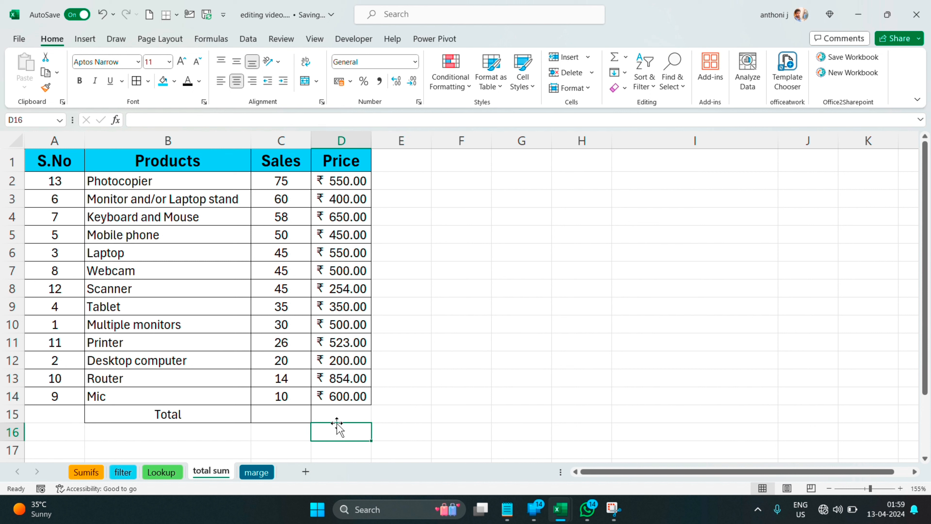
- Total the Sales column in C15 using AutoSum with the range C2:C14
click(285, 414)
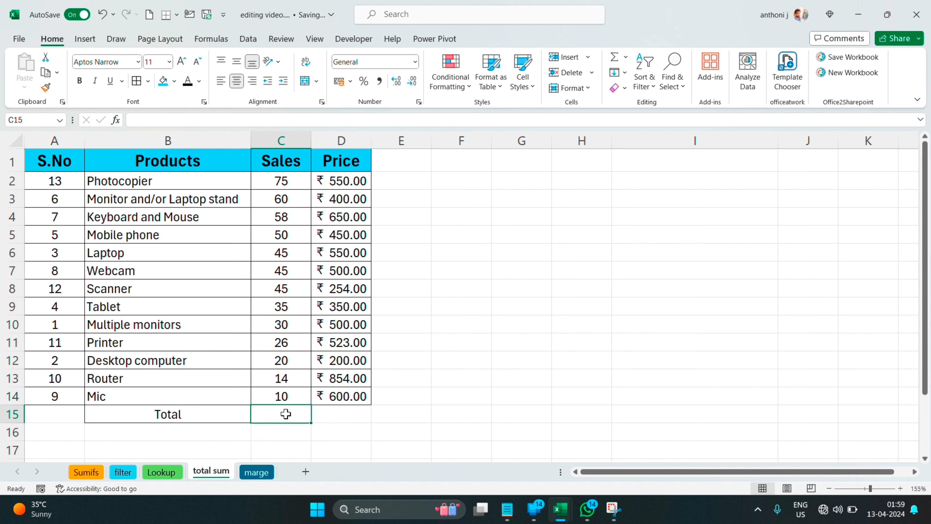
key(alt+equal)
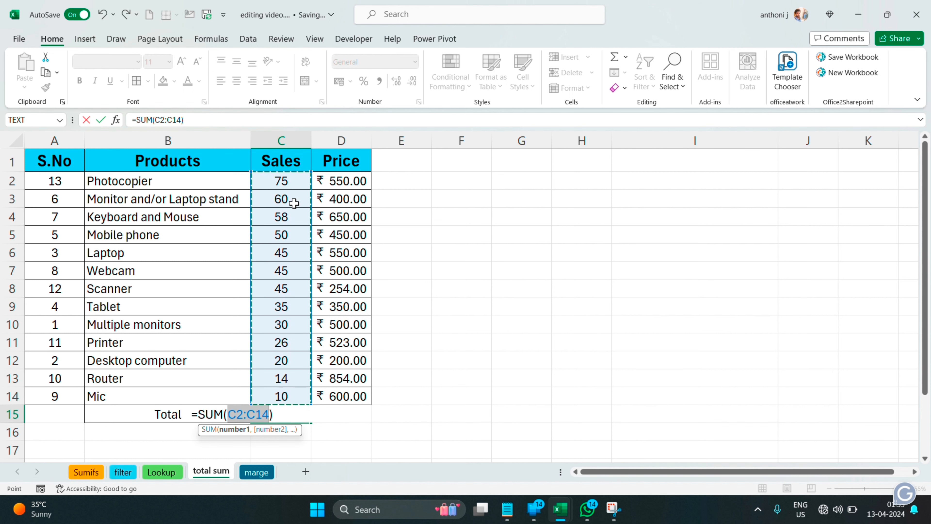
click(289, 412)
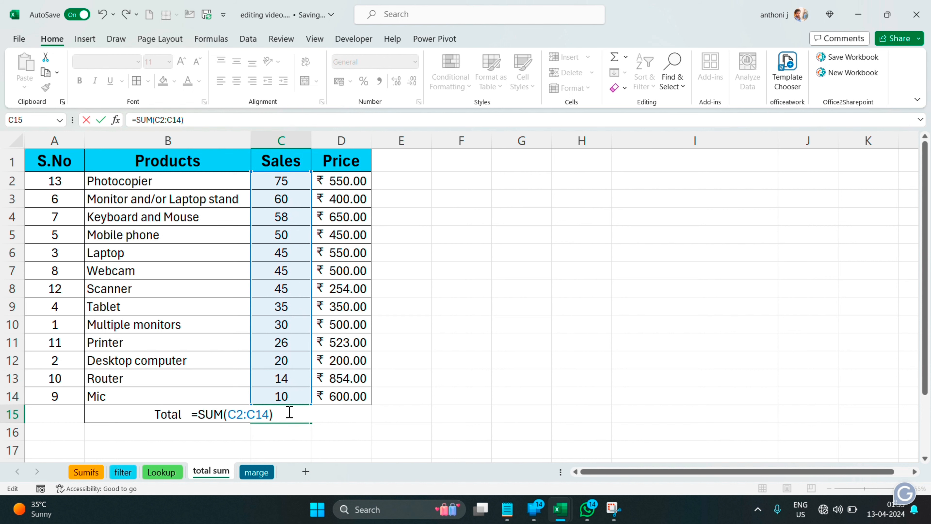
key(Return)
click(294, 413)
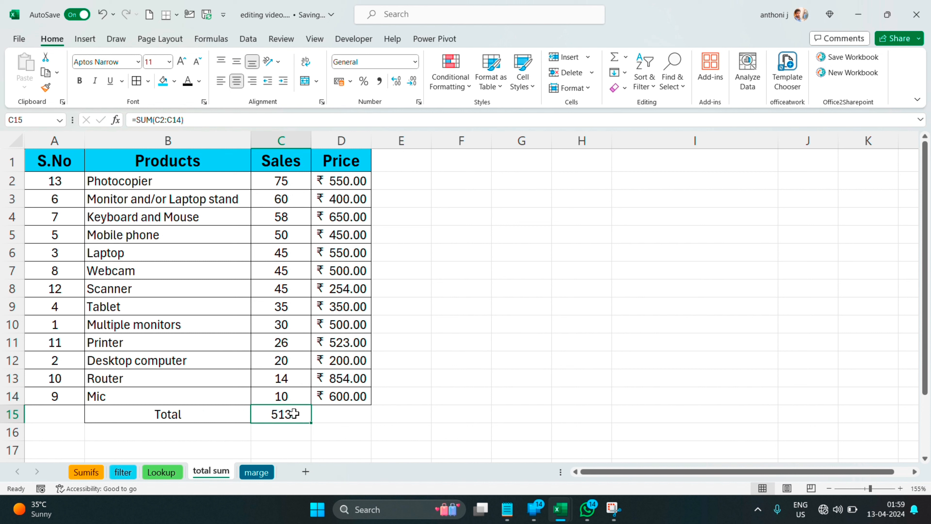
- Total the Price column in D15 using AutoSum with the range D2:D14
click(318, 411)
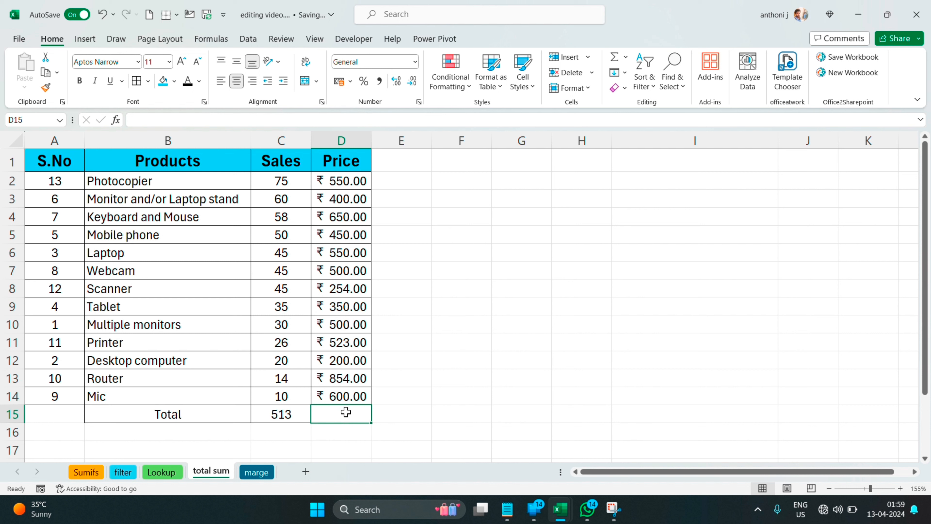
key(alt+equal)
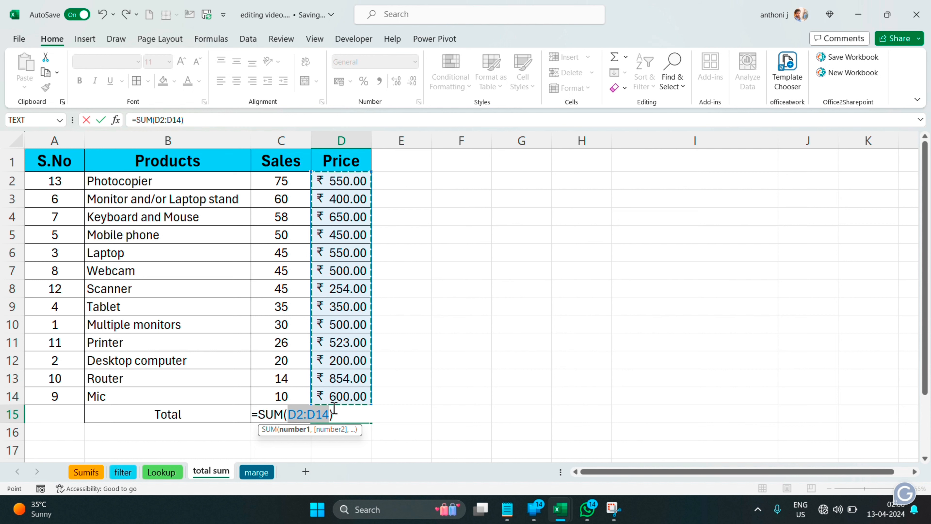
key(Return)
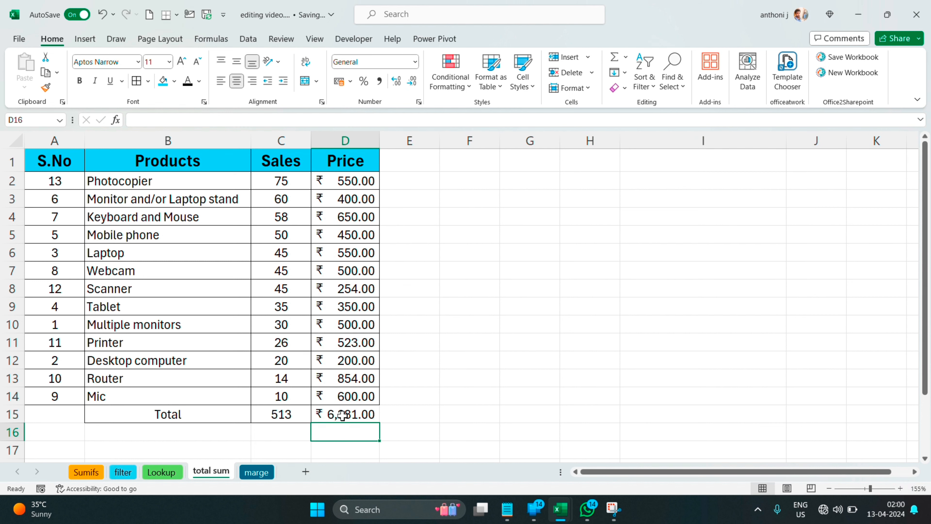
click(339, 414)
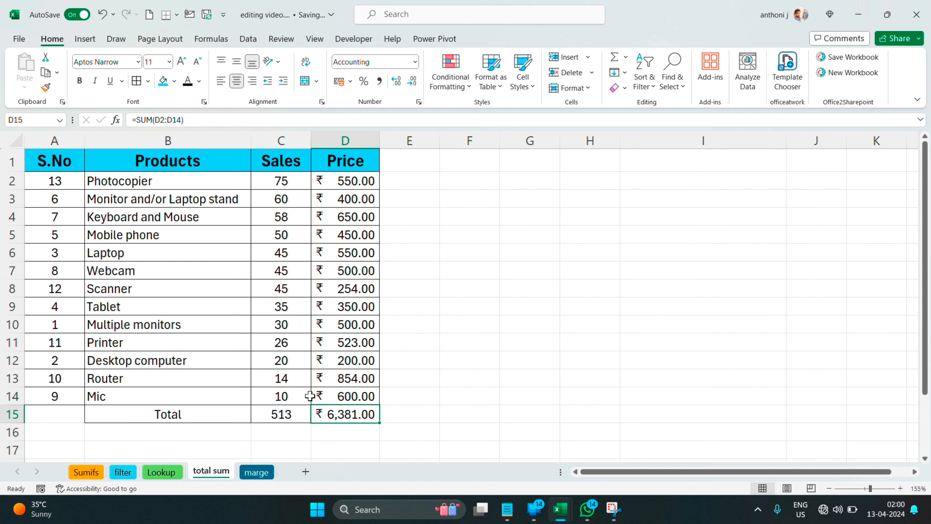